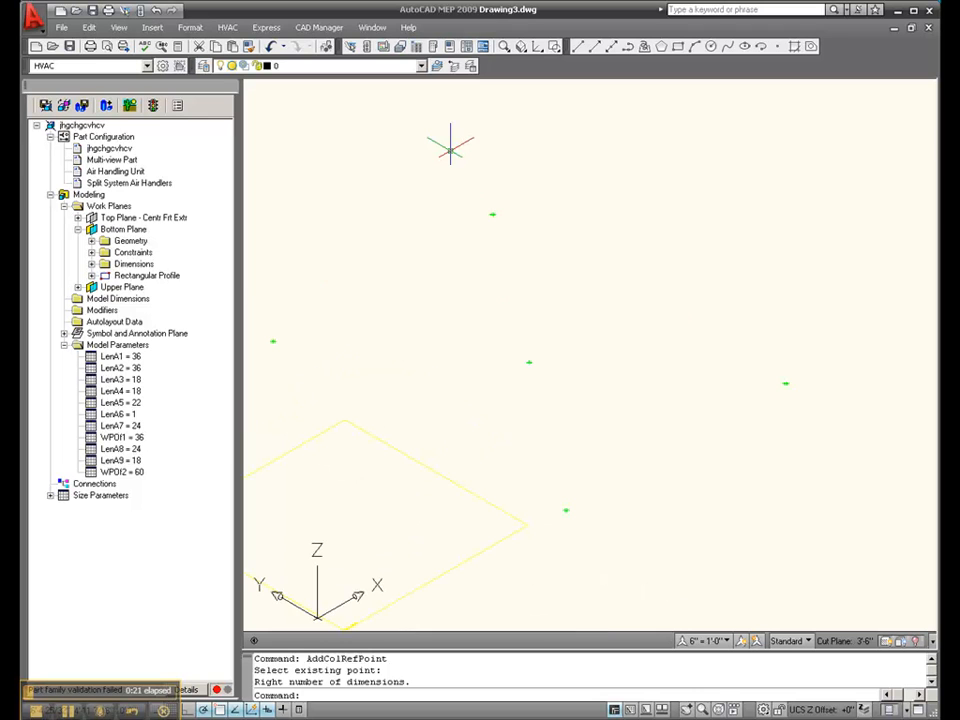
pyautogui.rightClick(136, 290)
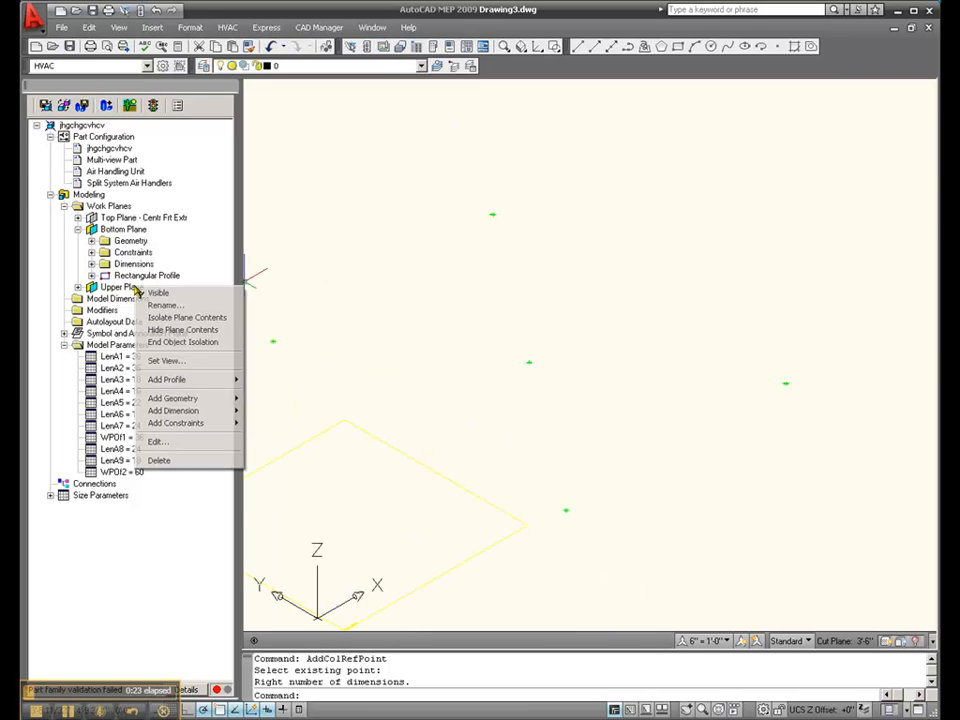
pyautogui.moveTo(222, 382)
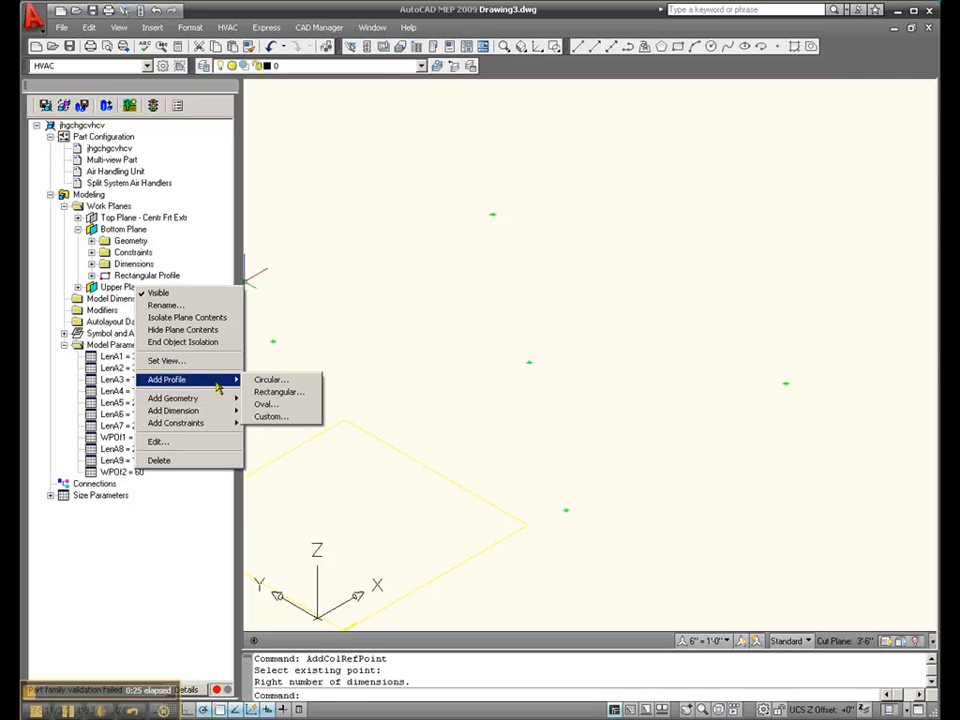
pyautogui.click(280, 391)
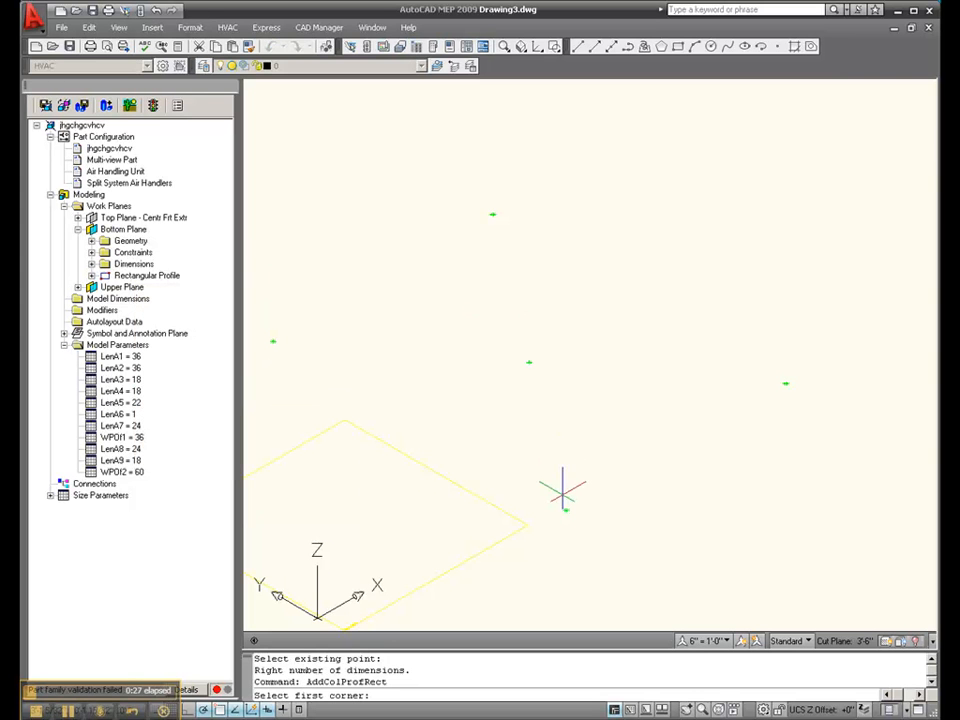
pyautogui.press('Escape')
pyautogui.press('Escape')
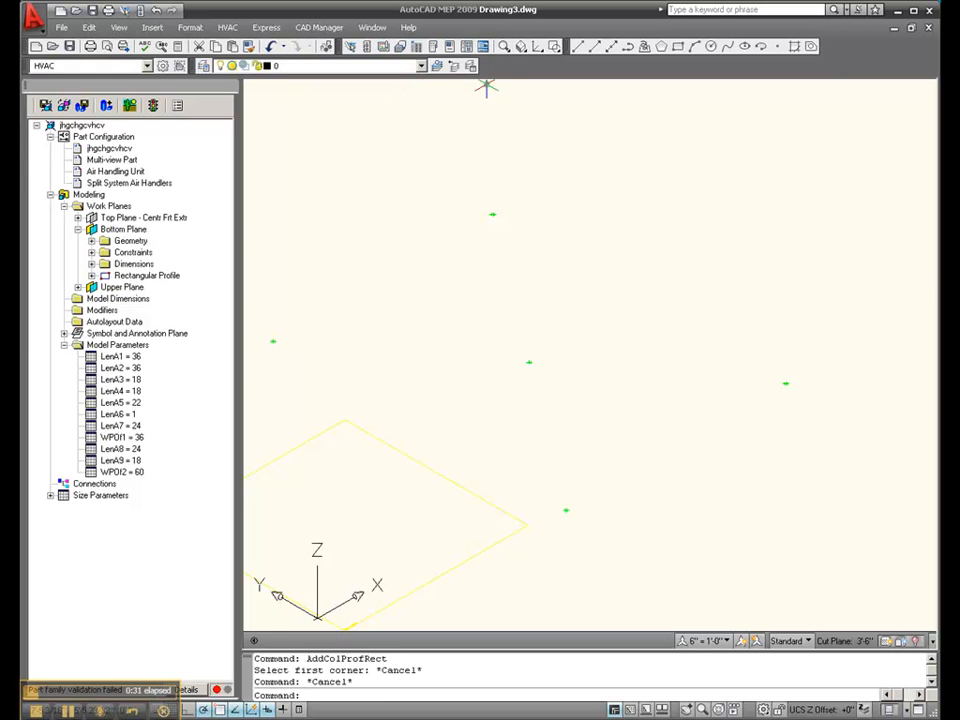
# - Switch to the top view and hide the contents of the Bottom Plane
pyautogui.click(520, 48)
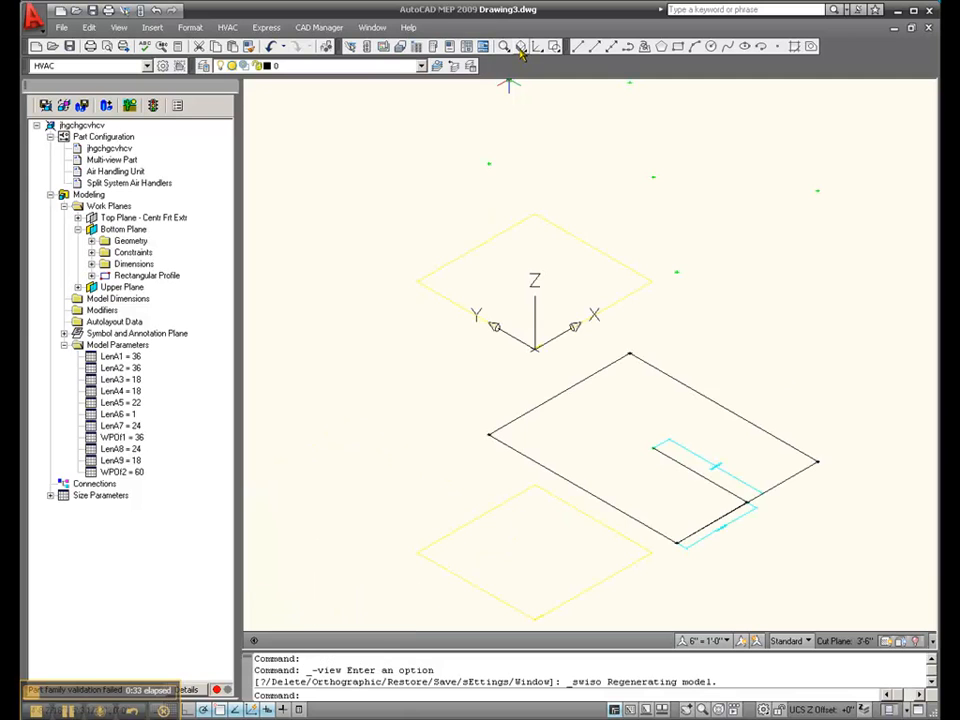
pyautogui.moveTo(520, 48); pyautogui.dragTo(521, 68)
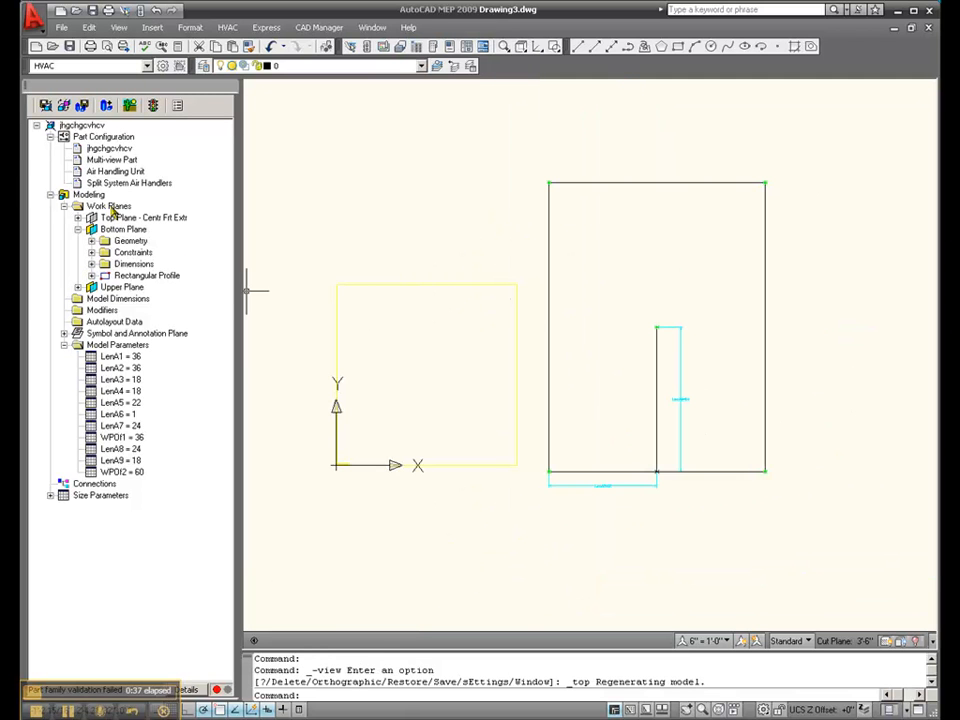
pyautogui.rightClick(112, 230)
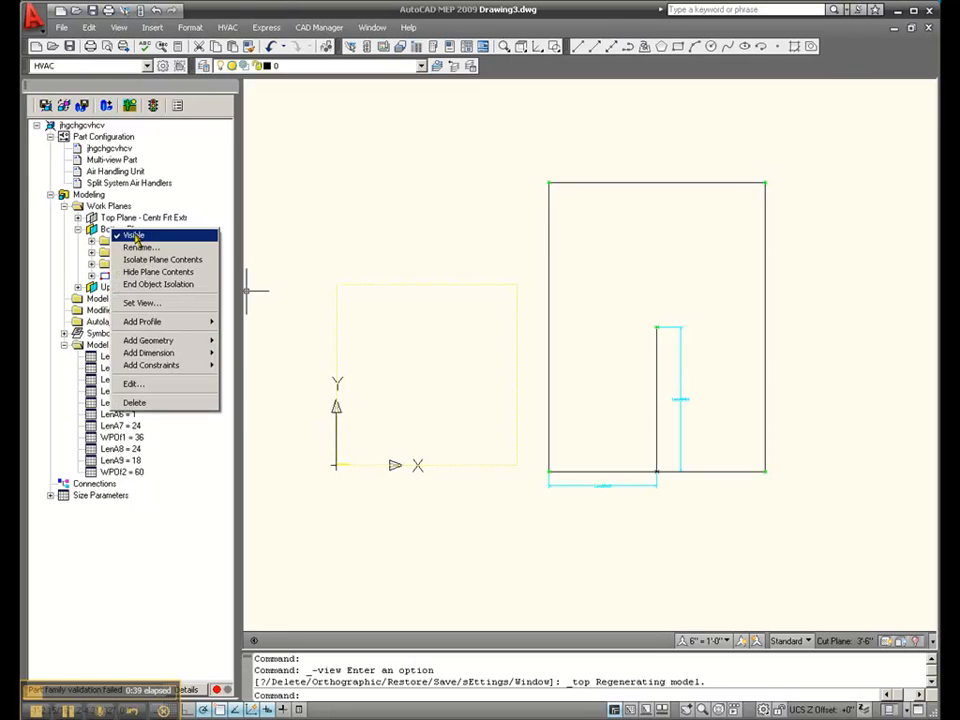
pyautogui.click(155, 272)
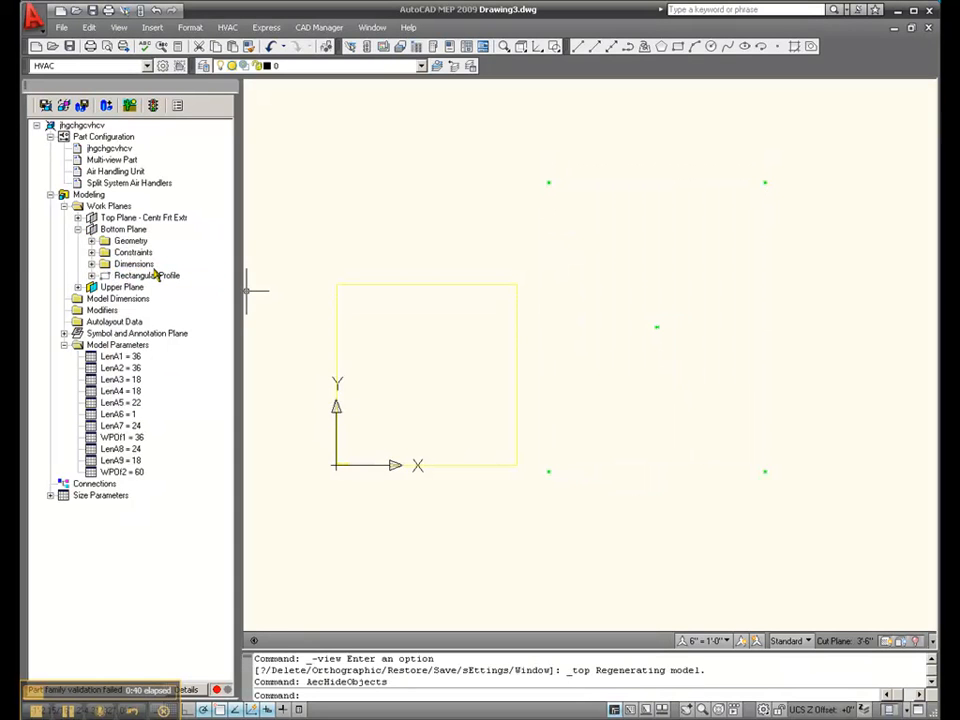
# - Add a rectangular profile to the Upper Plane, from the lower-left corner reference point to the diagonally opposite upper-right one
pyautogui.scroll(-1, 452, 420)
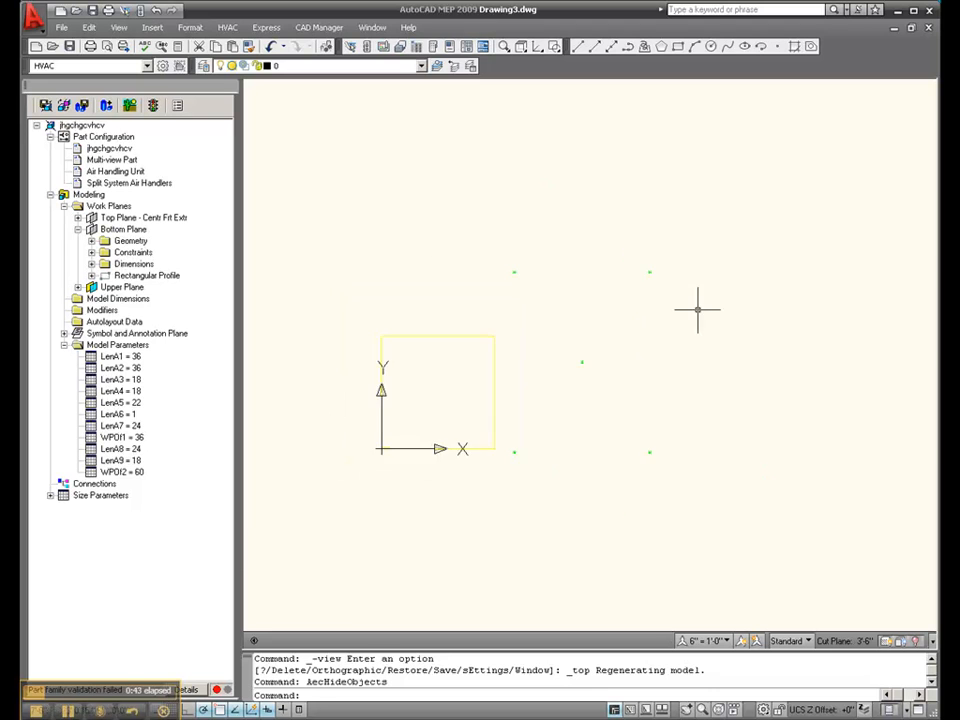
pyautogui.scroll(1, 697, 310)
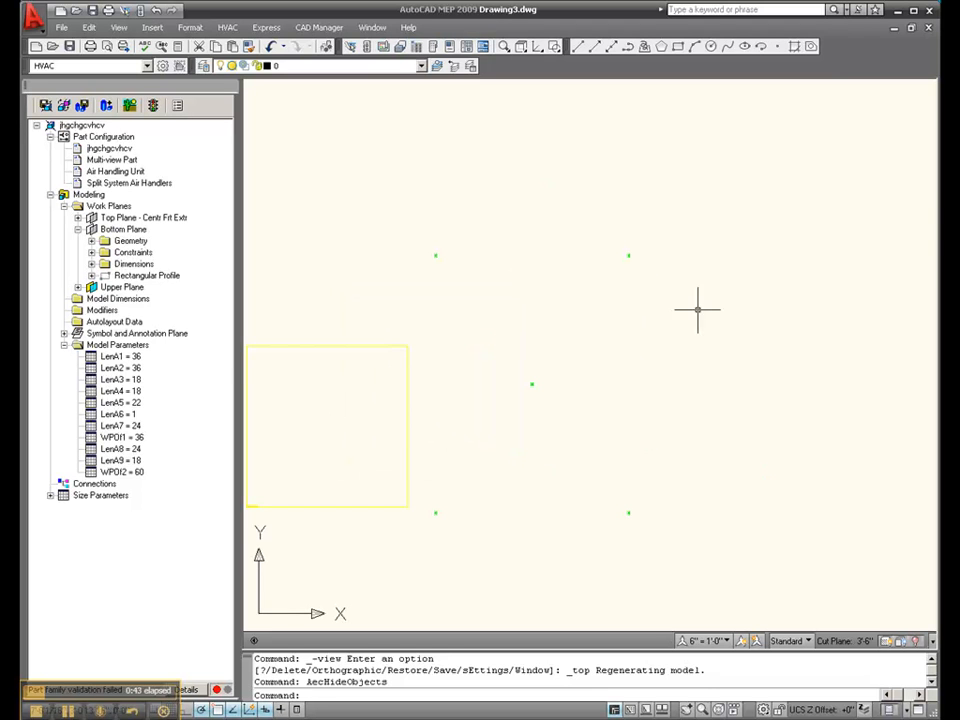
pyautogui.rightClick(111, 292)
pyautogui.moveTo(190, 383)
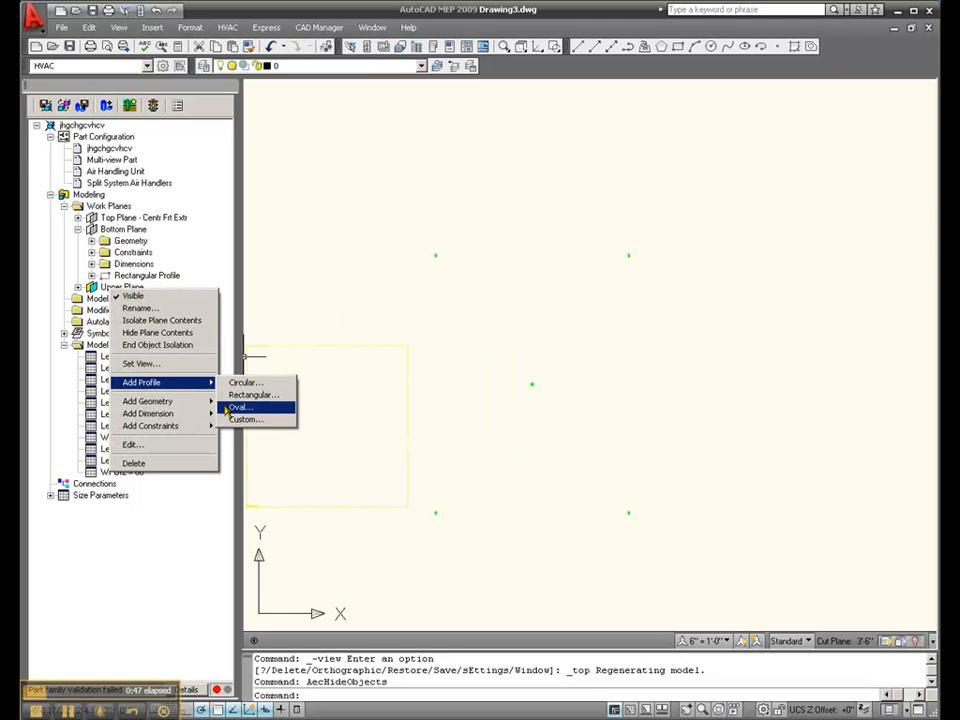
pyautogui.click(245, 395)
pyautogui.click(435, 513)
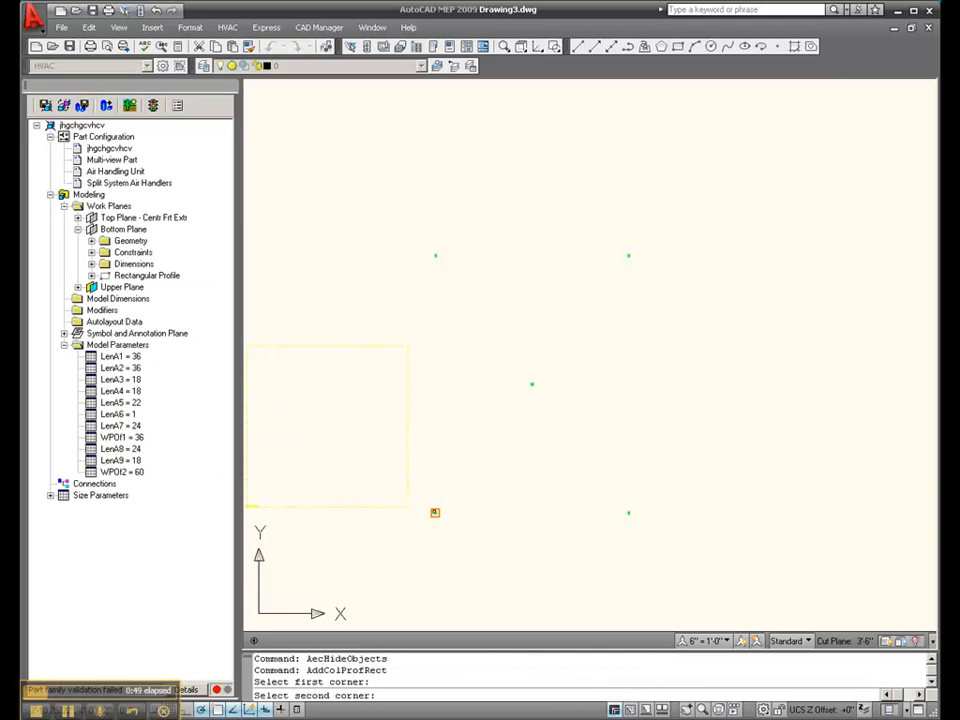
pyautogui.click(628, 256)
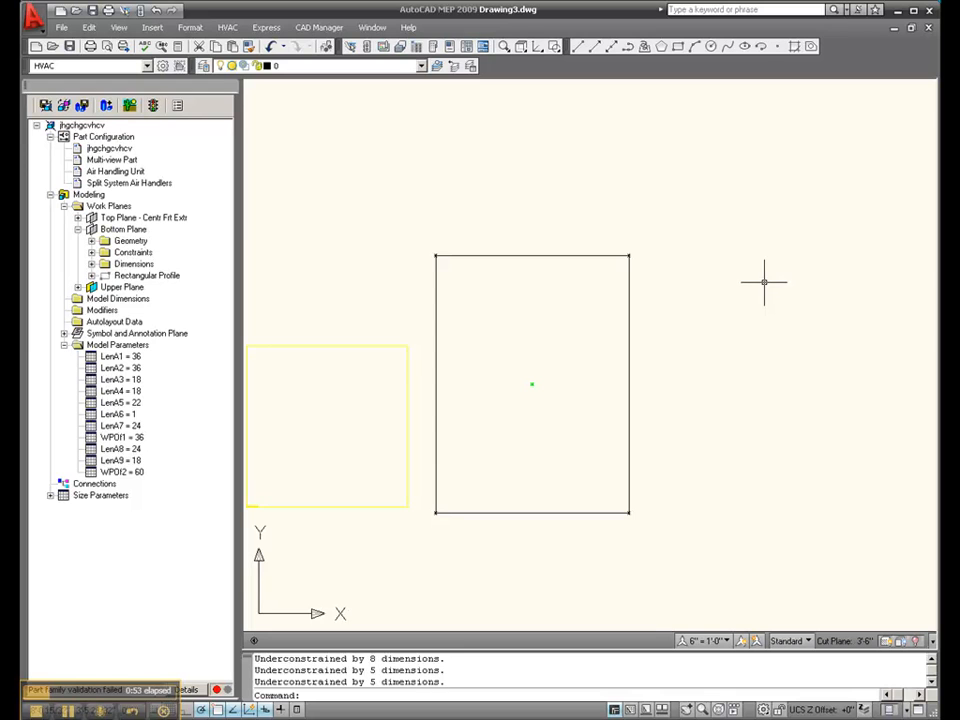
# - Return to the southwest isometric view and end object isolation to restore the hidden plane contents
pyautogui.moveTo(522, 48); pyautogui.dragTo(521, 183)
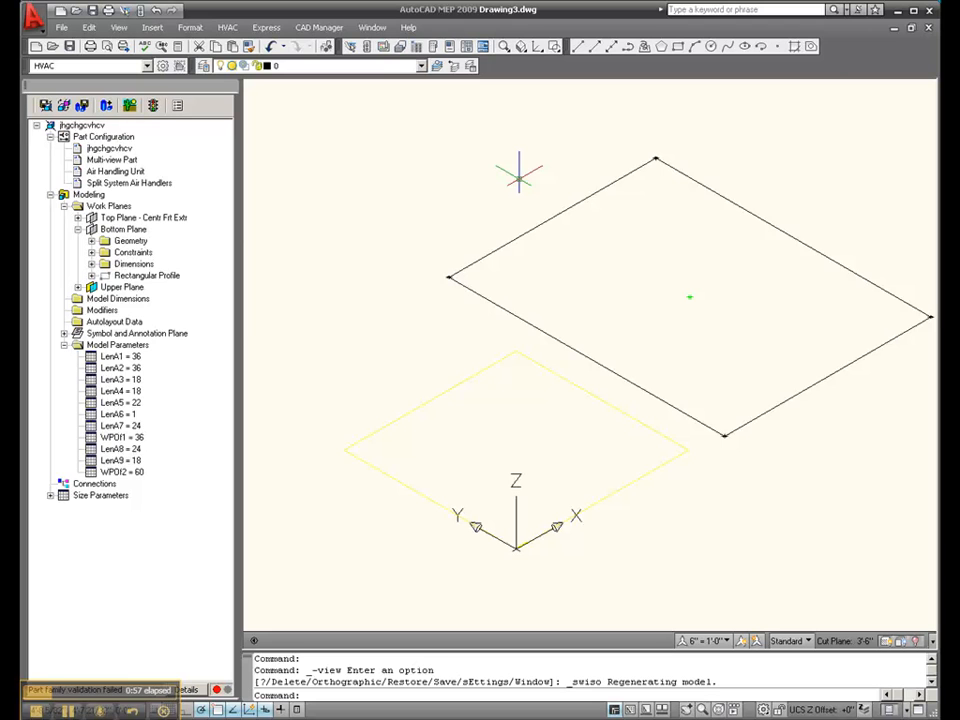
pyautogui.rightClick(102, 234)
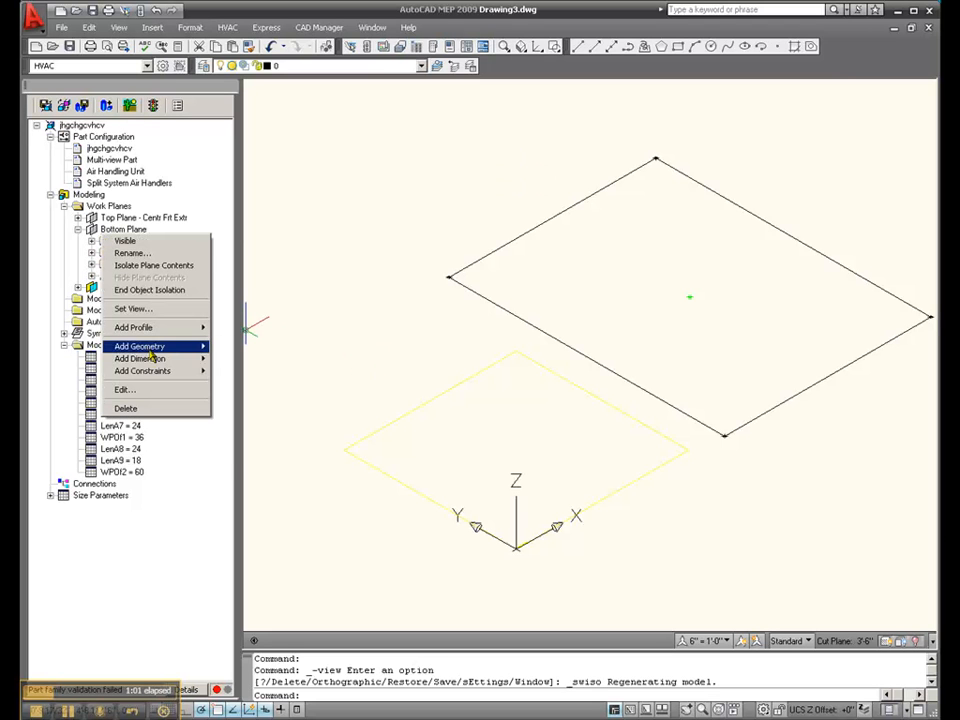
pyautogui.click(152, 289)
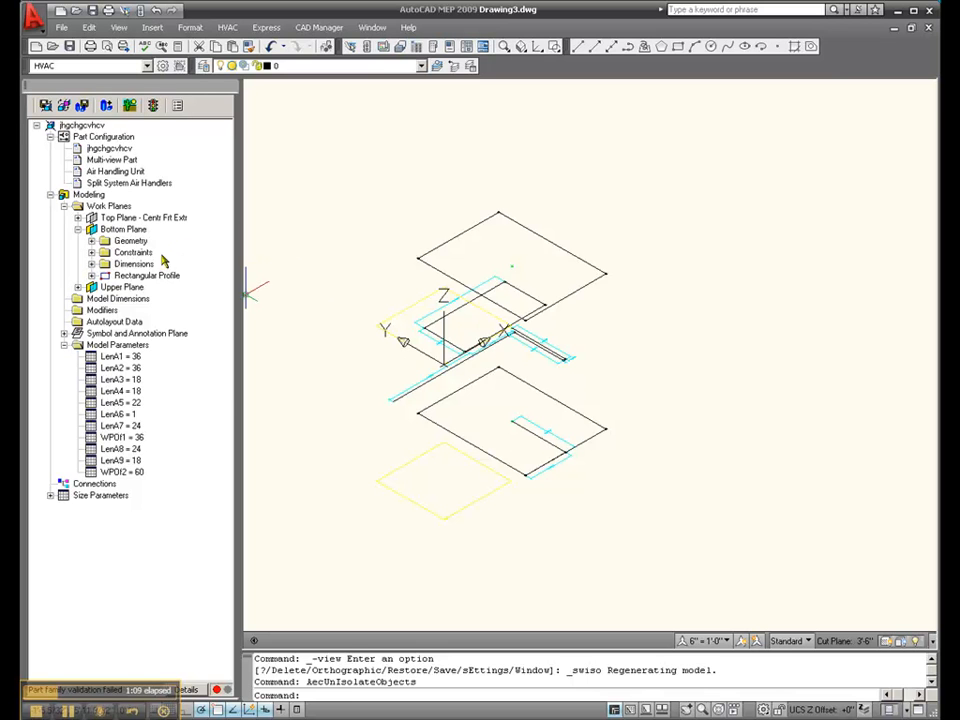
# - Hide the contents of the Top Plane work plane
pyautogui.rightClick(129, 218)
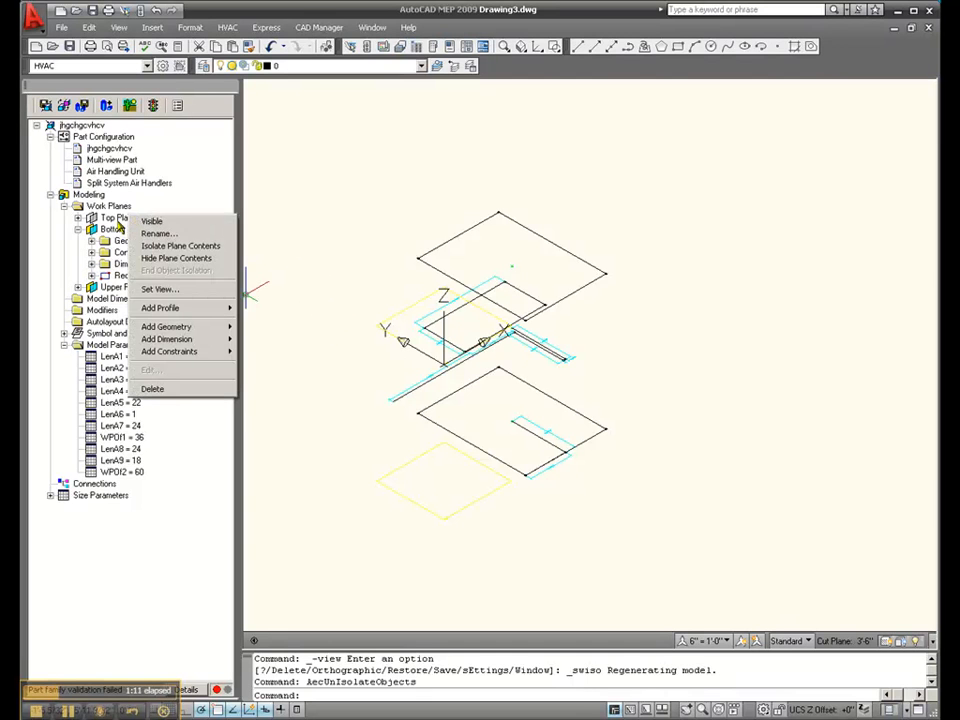
pyautogui.press('Escape')
pyautogui.rightClick(119, 220)
pyautogui.click(176, 258)
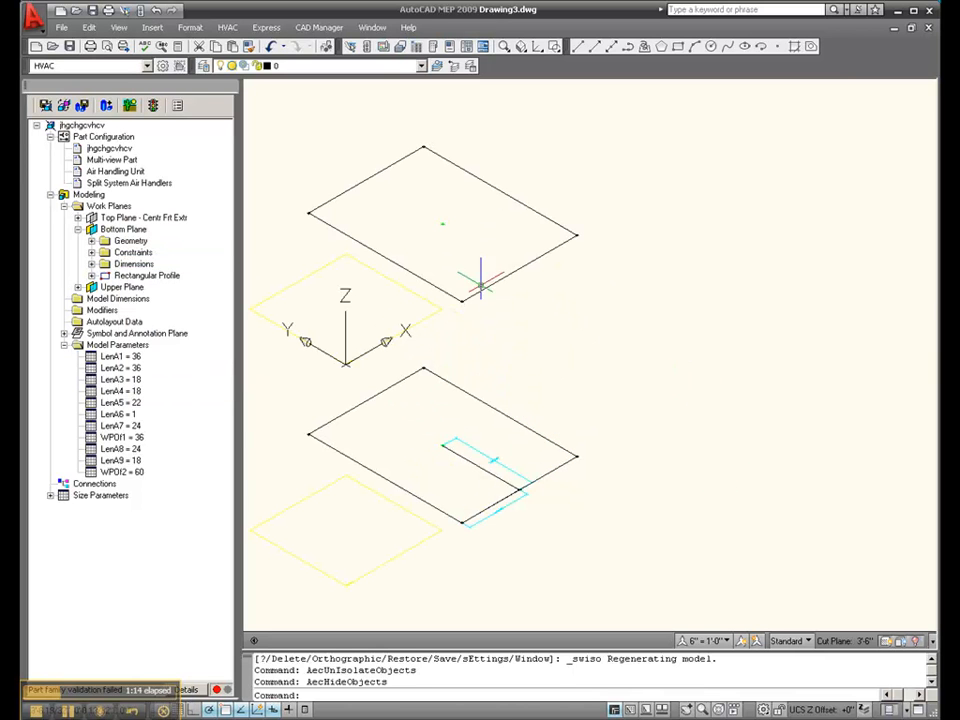
# - Add a transition modifier from the Bottom Plane's rectangular profile to the Upper Plane's rectangular profile
pyautogui.rightClick(97, 309)
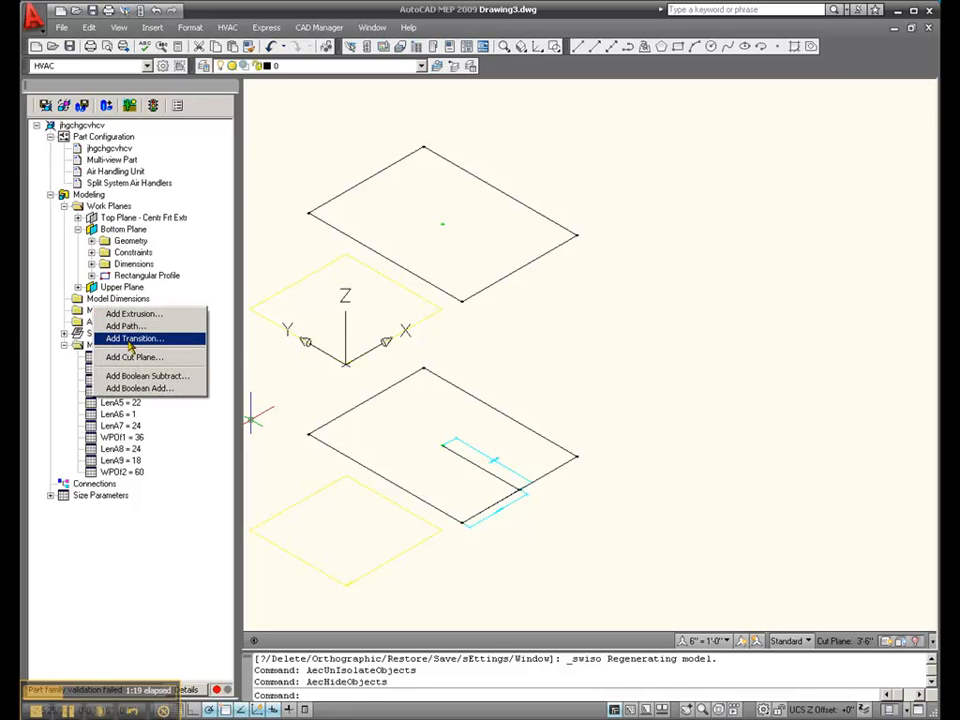
pyautogui.click(135, 338)
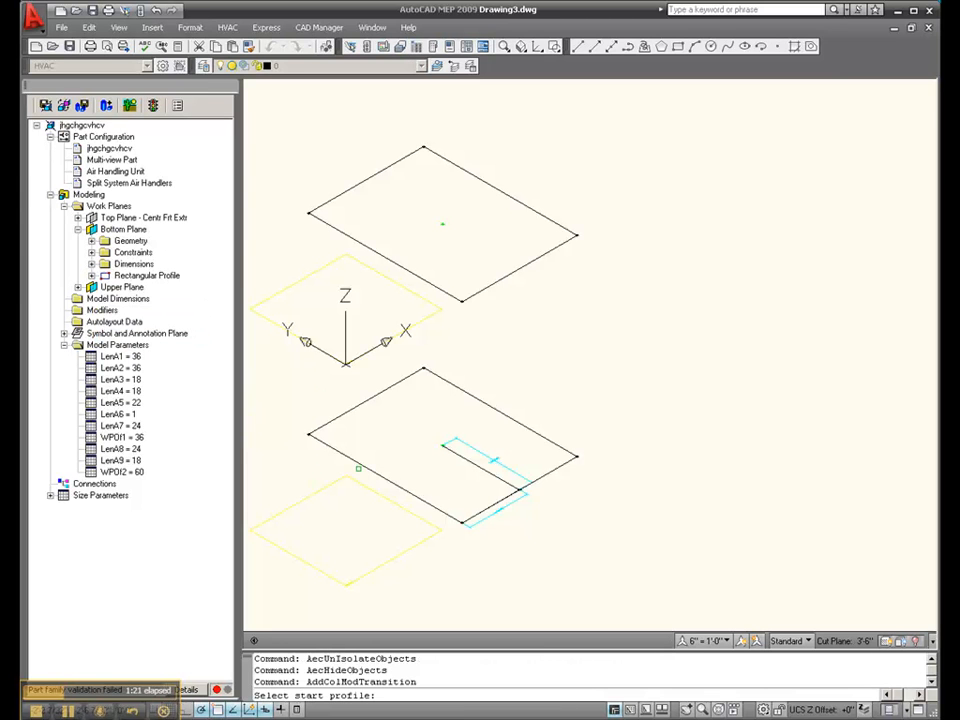
pyautogui.click(322, 467)
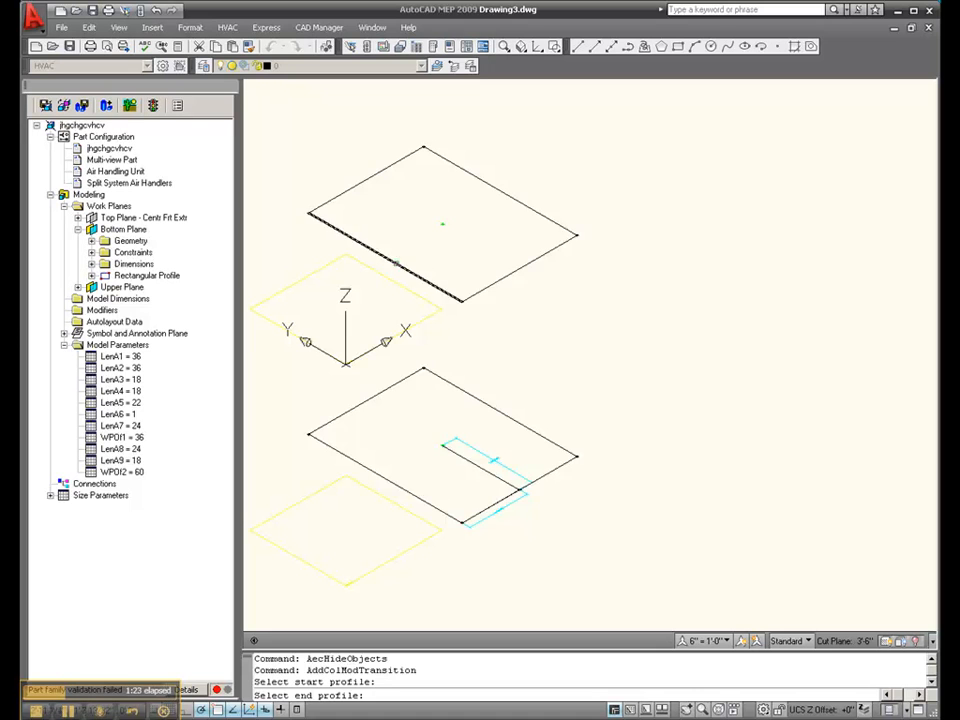
pyautogui.click(393, 262)
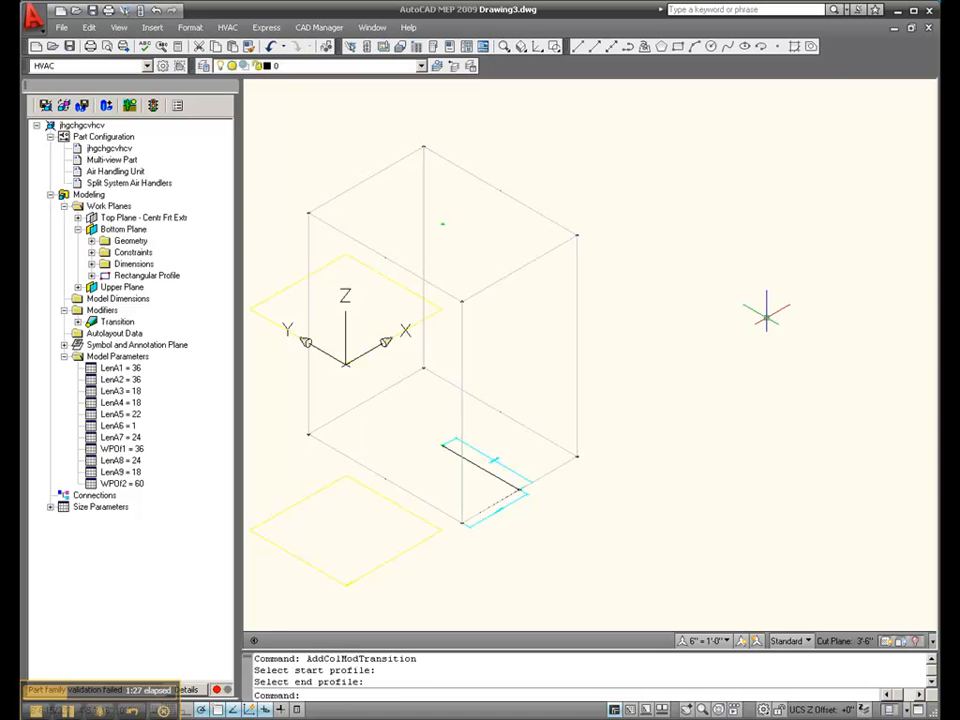
# - Hide the contents of the Bottom Plane and the Upper Plane
pyautogui.rightClick(130, 230)
pyautogui.moveTo(190, 342)
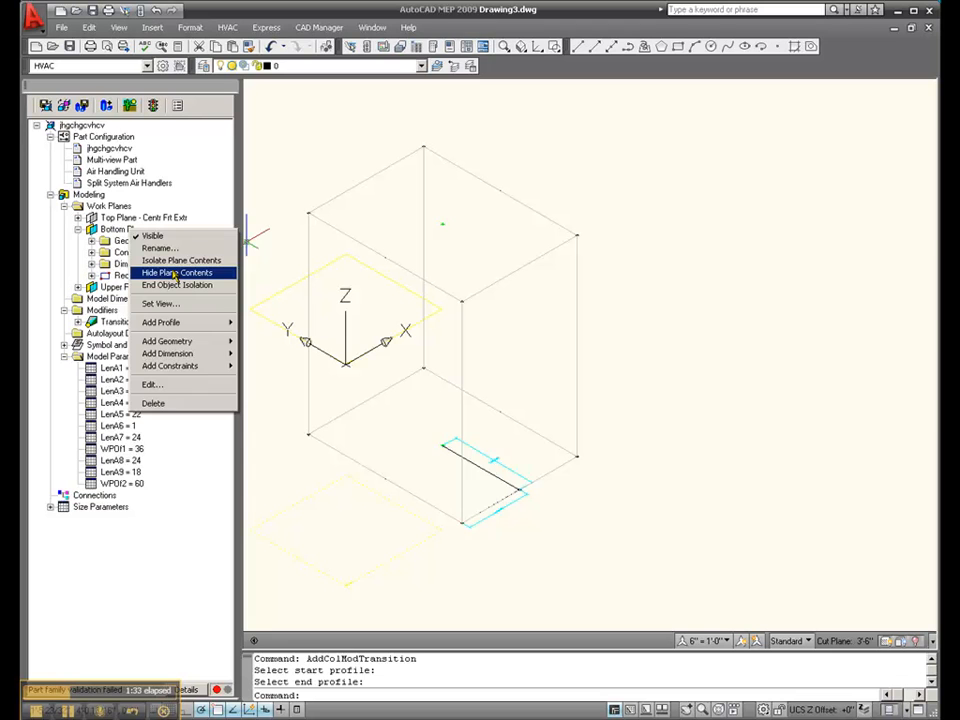
pyautogui.click(174, 273)
pyautogui.rightClick(132, 287)
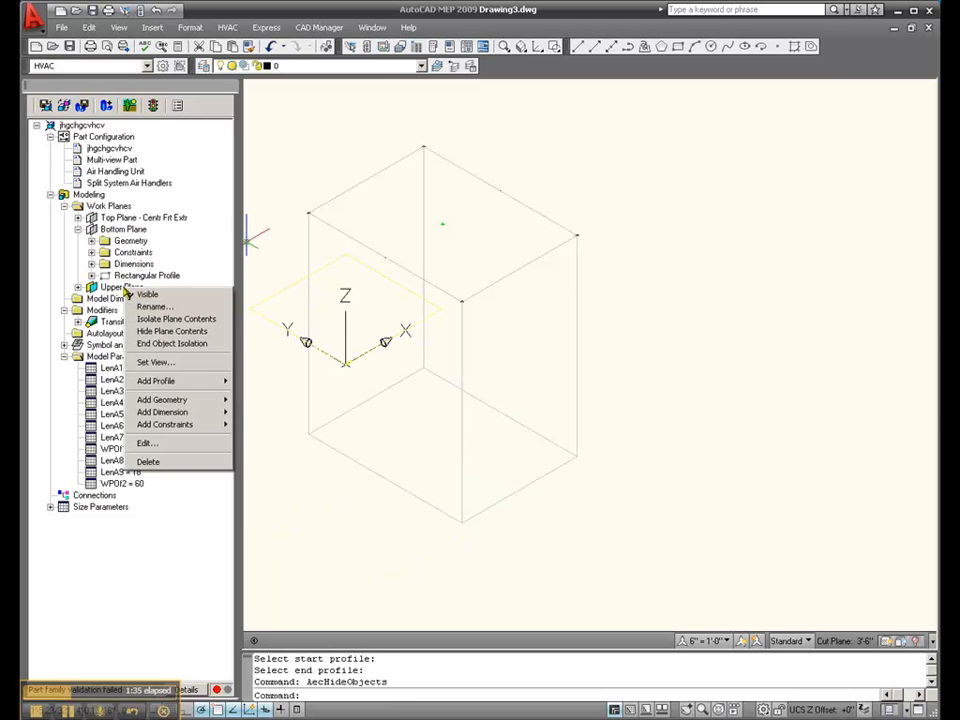
pyautogui.click(171, 331)
# - End object isolation, then hide the Bottom Plane and Upper Plane contents, leaving the Top Plane geometry displayed
pyautogui.rightClick(122, 224)
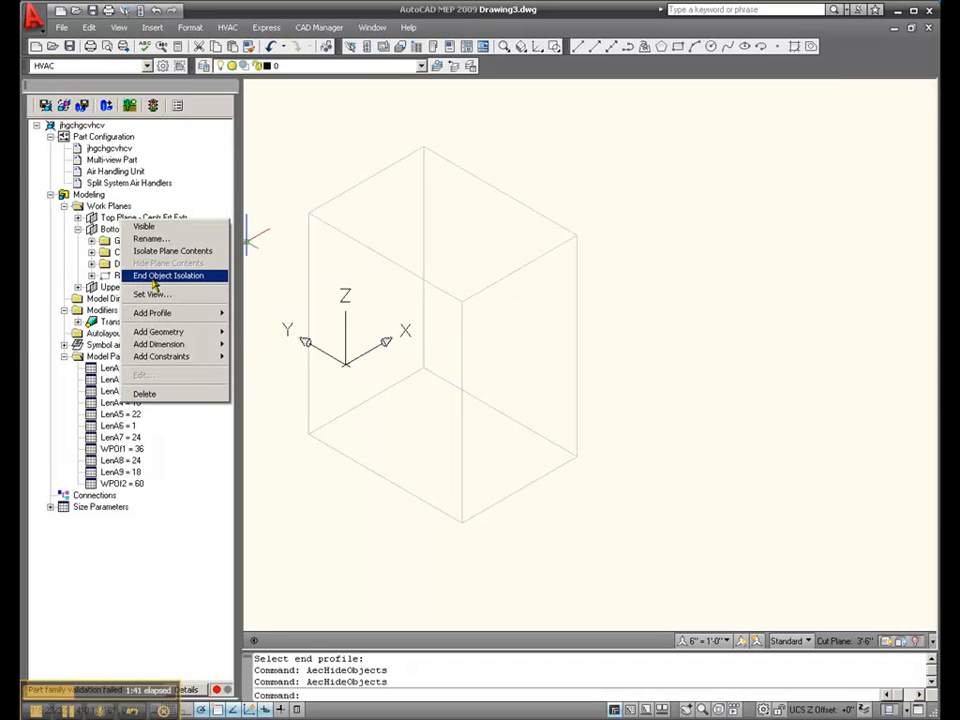
pyautogui.click(153, 280)
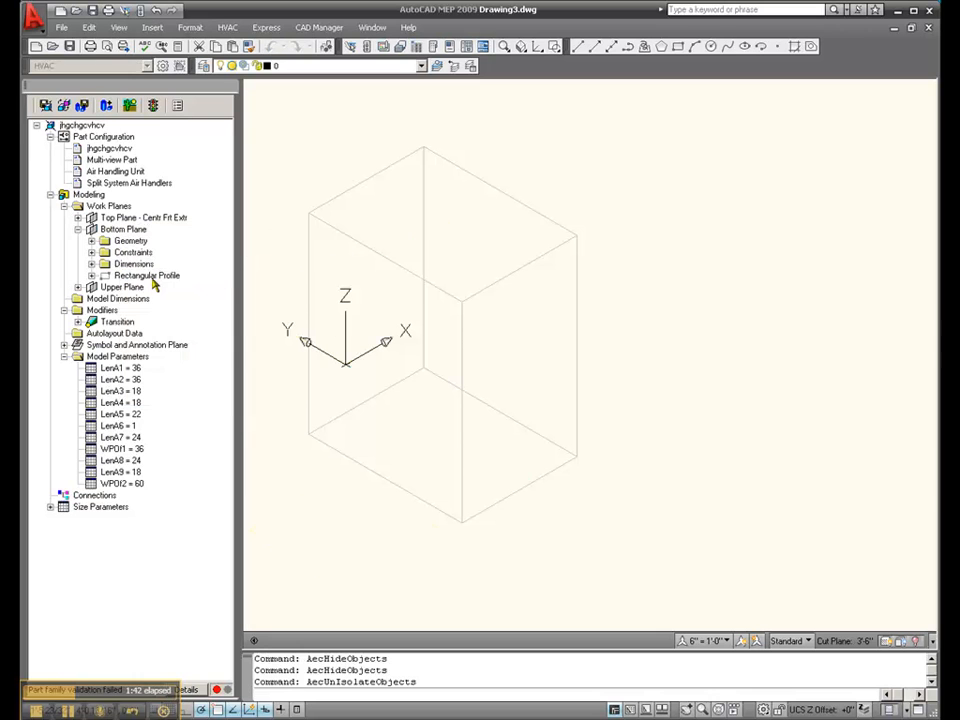
pyautogui.rightClick(123, 227)
pyautogui.click(172, 273)
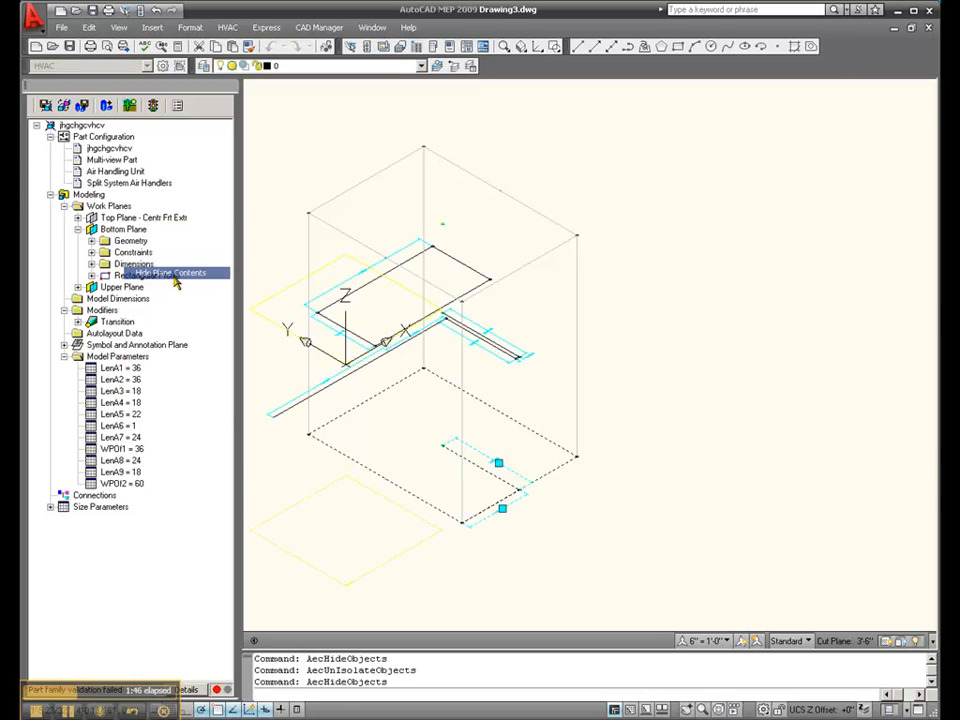
pyautogui.rightClick(134, 287)
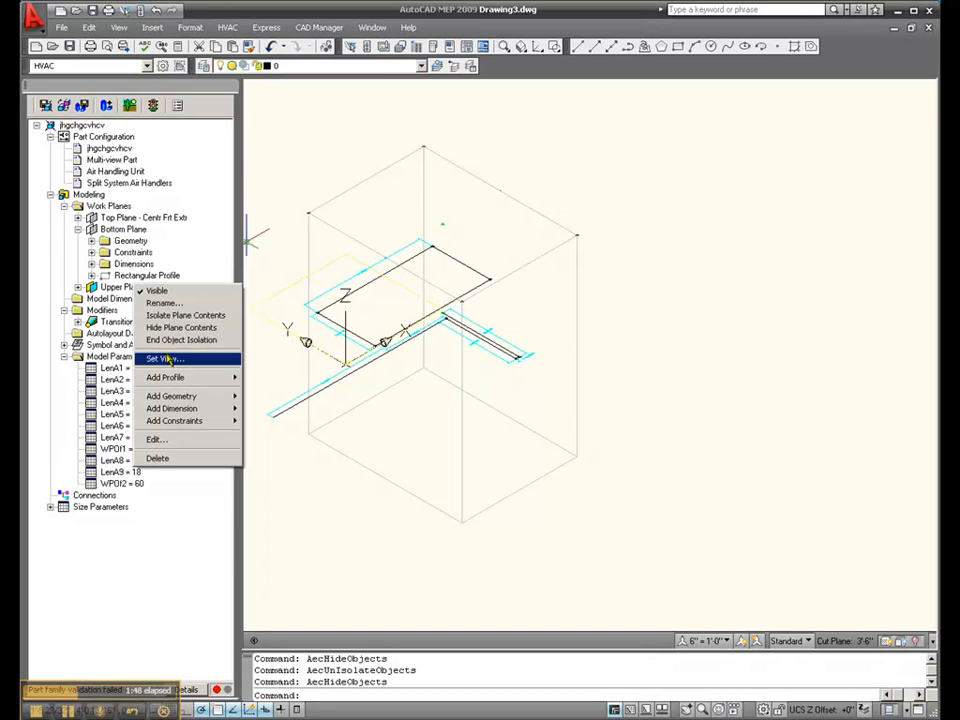
pyautogui.click(164, 328)
# - Examine the Top Plane's dimensioned geometry relative to the transition body in the isometric view and the top view
pyautogui.scroll(-2, 718, 439)
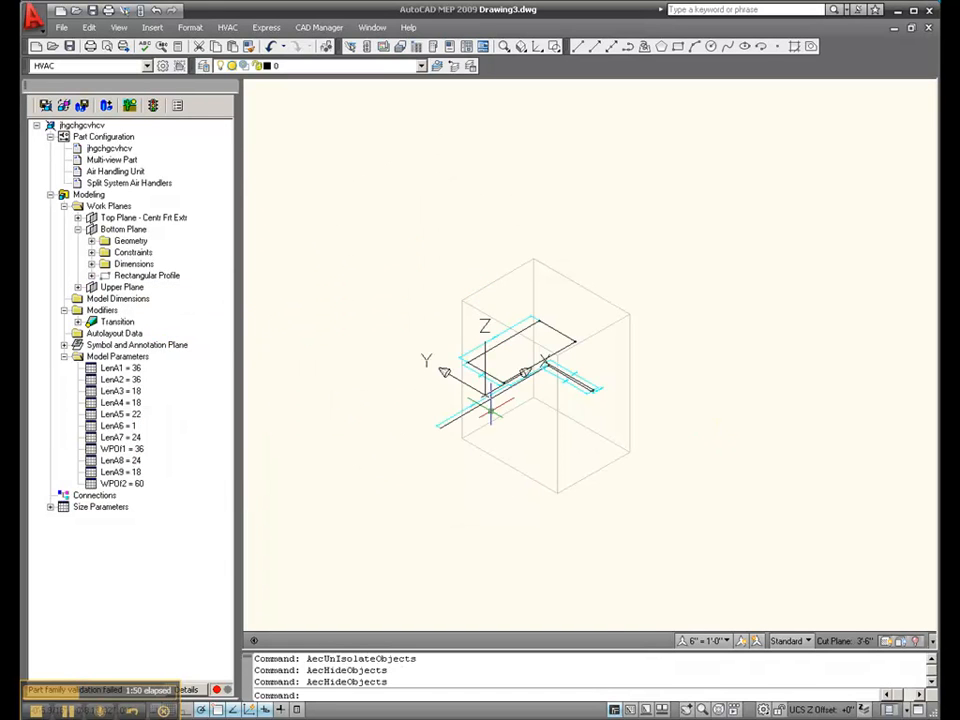
pyautogui.scroll(4, 490, 400)
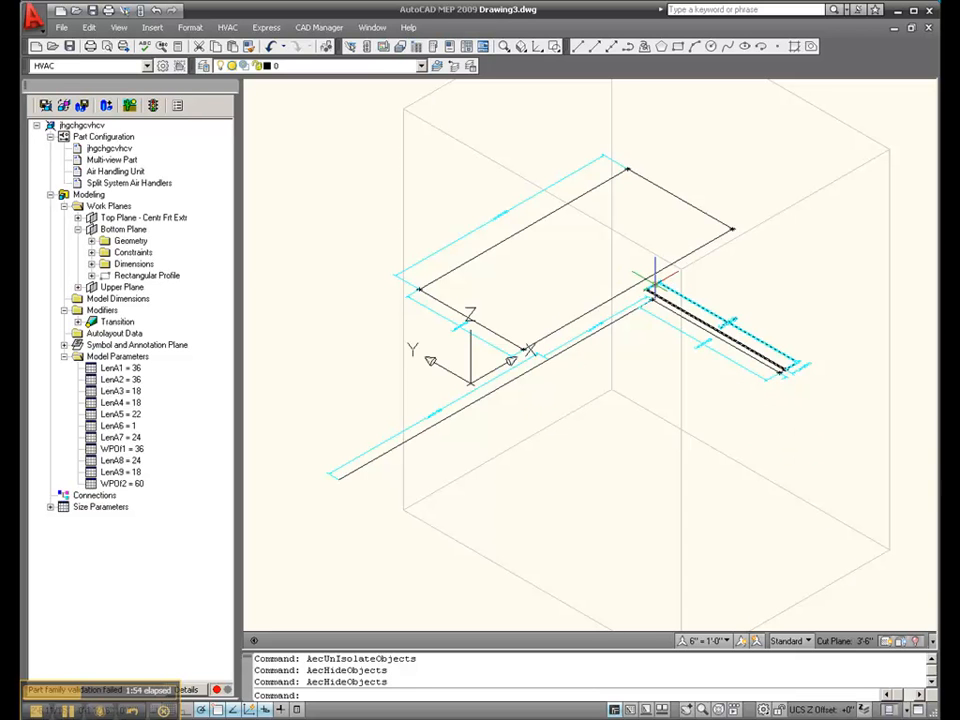
pyautogui.scroll(3, 654, 268)
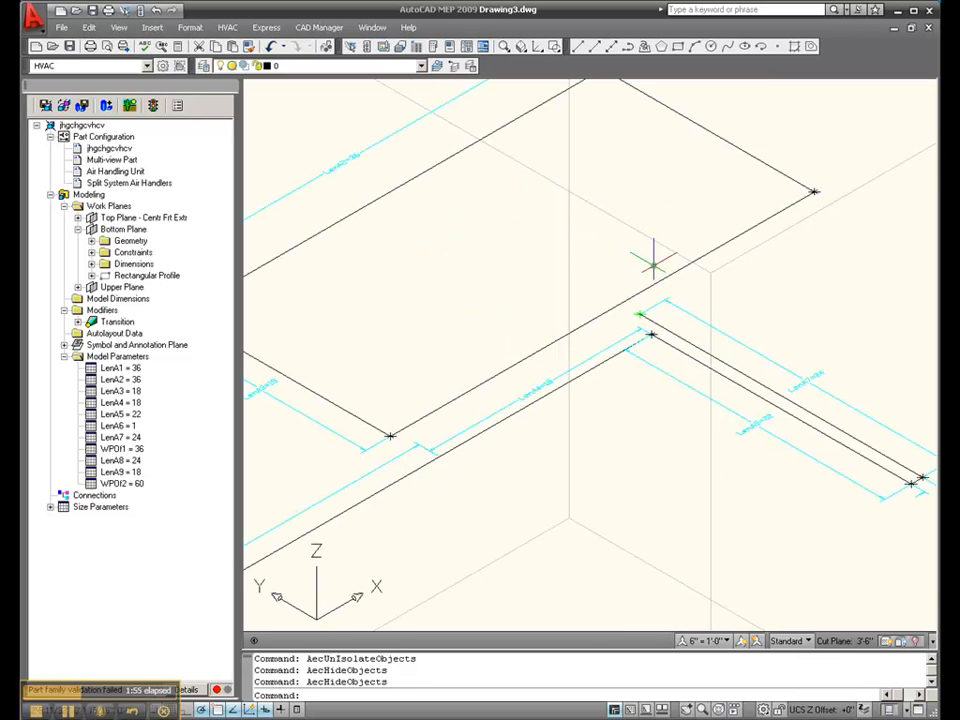
pyautogui.scroll(4, 654, 265)
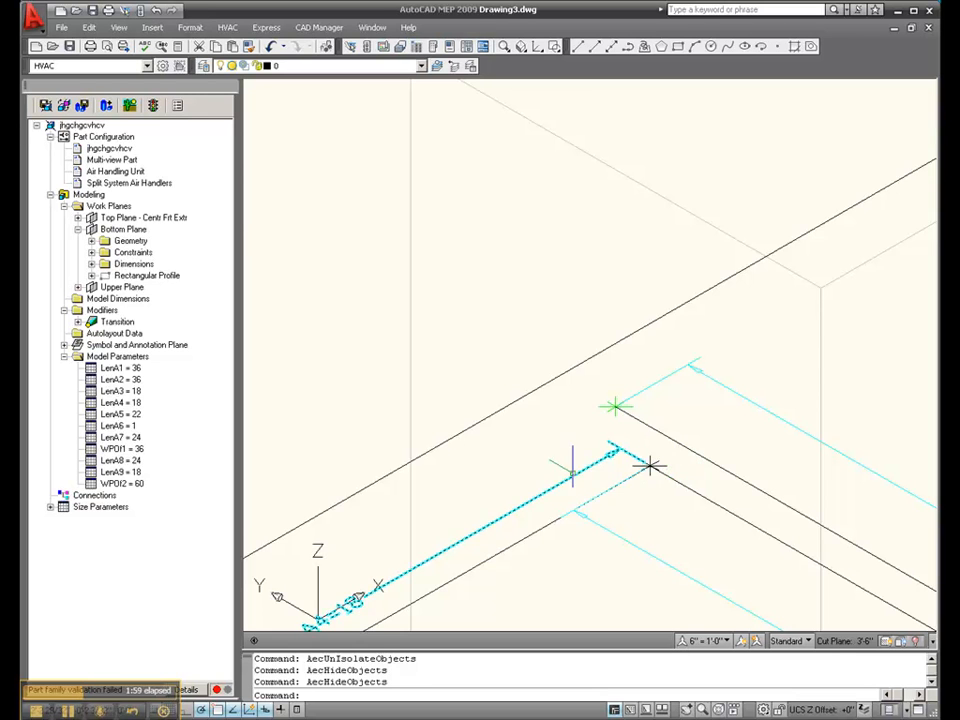
pyautogui.scroll(-6, 647, 463)
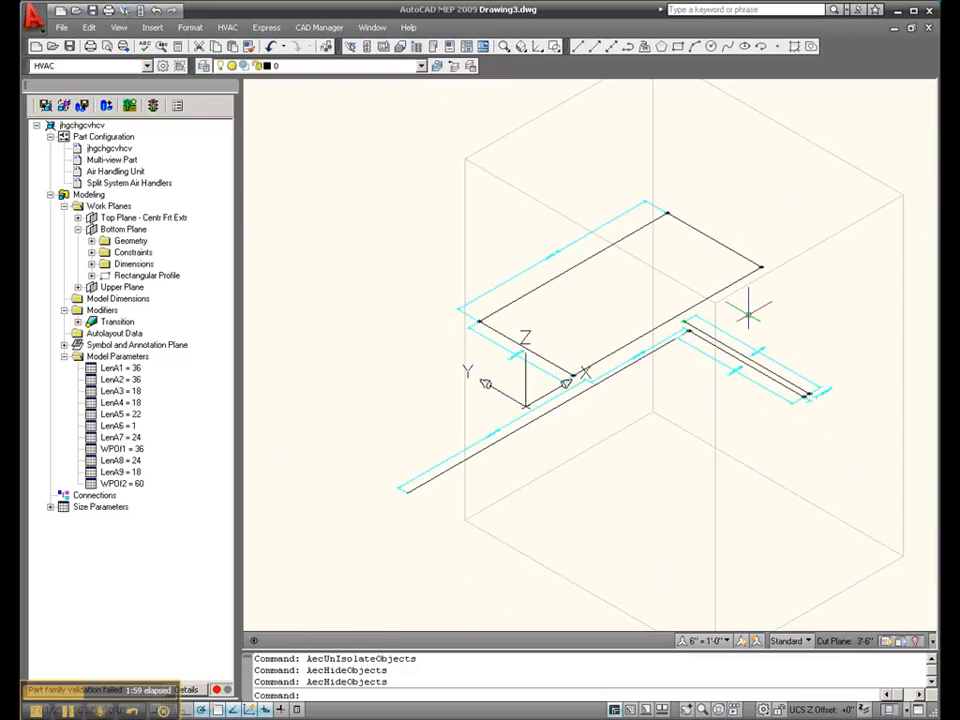
pyautogui.scroll(2, 748, 314)
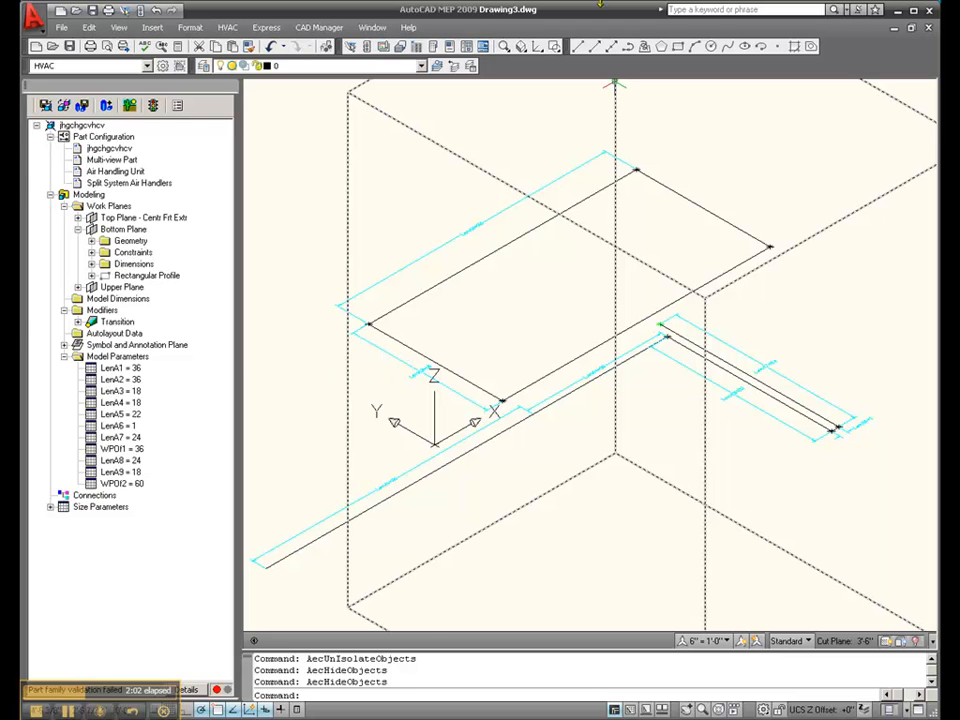
pyautogui.moveTo(521, 46); pyautogui.dragTo(524, 84)
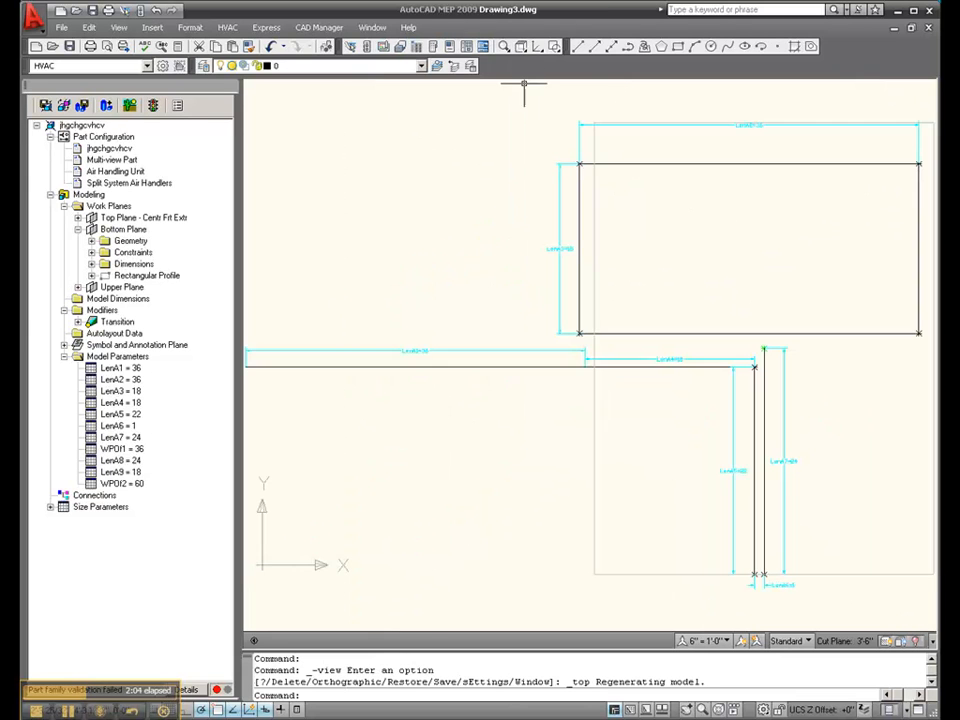
# - Make the two hidden 2D points in the Top Plane's geometry visible
pyautogui.scroll(-2, 390, 251)
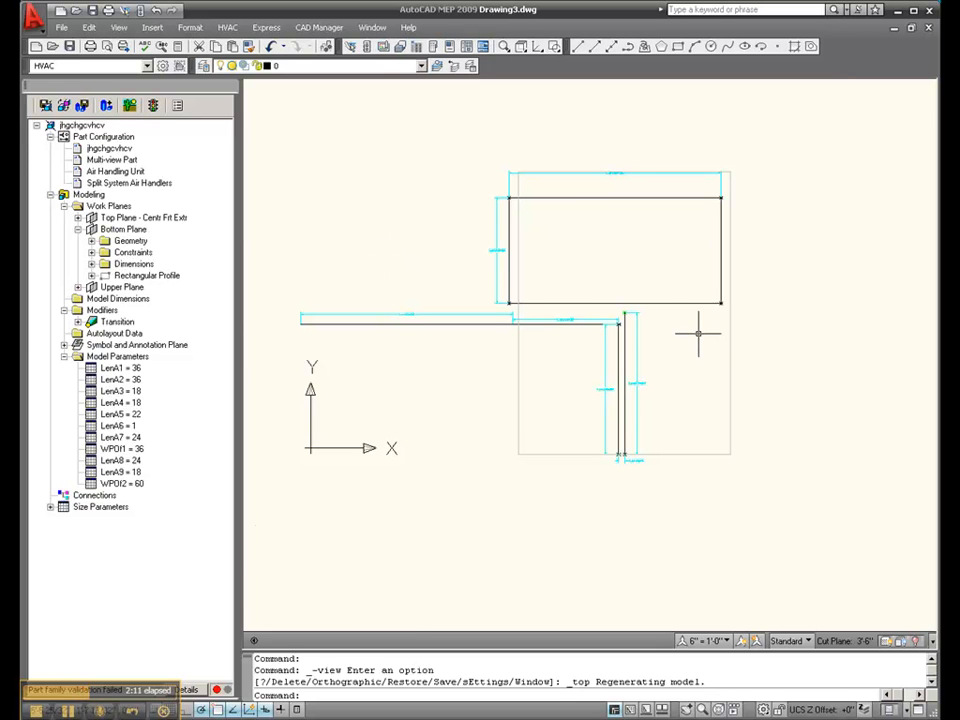
pyautogui.scroll(3, 697, 332)
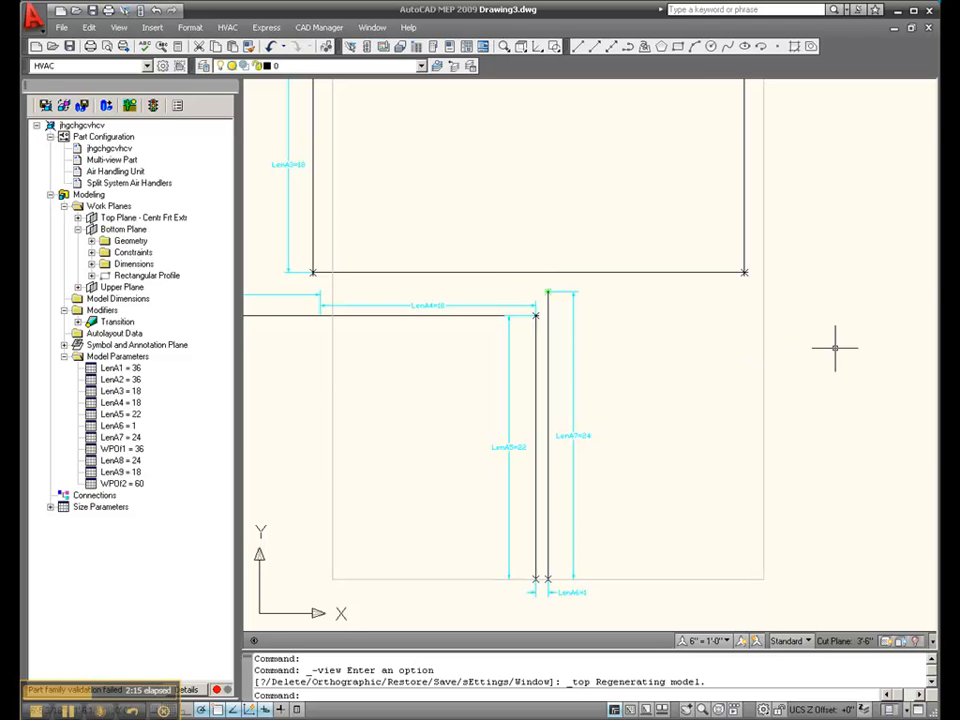
pyautogui.scroll(-2, 594, 372)
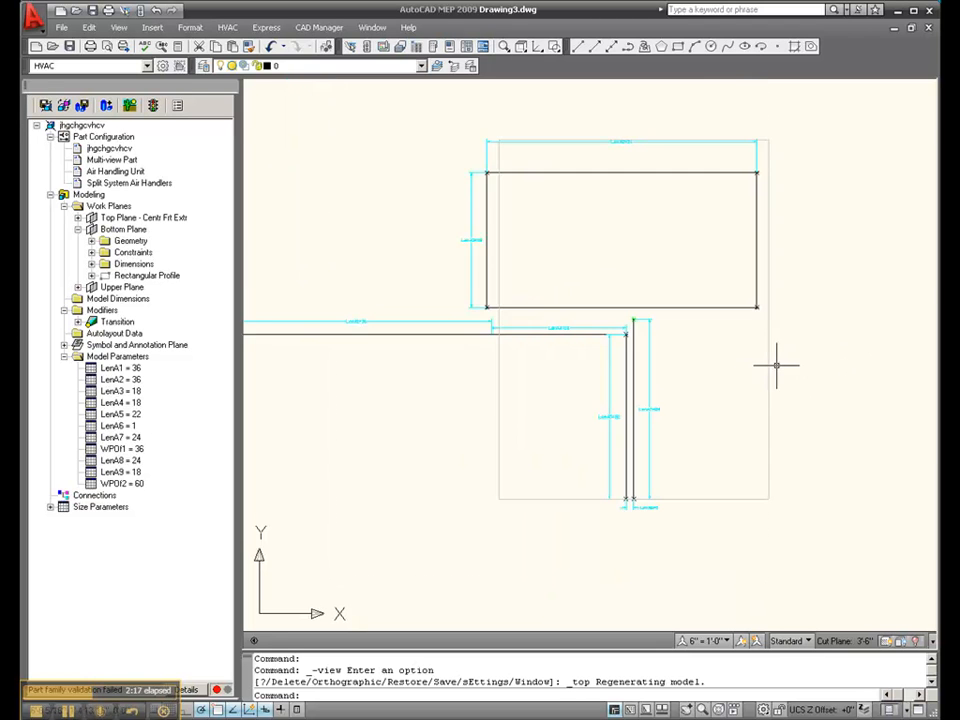
pyautogui.scroll(4, 467, 326)
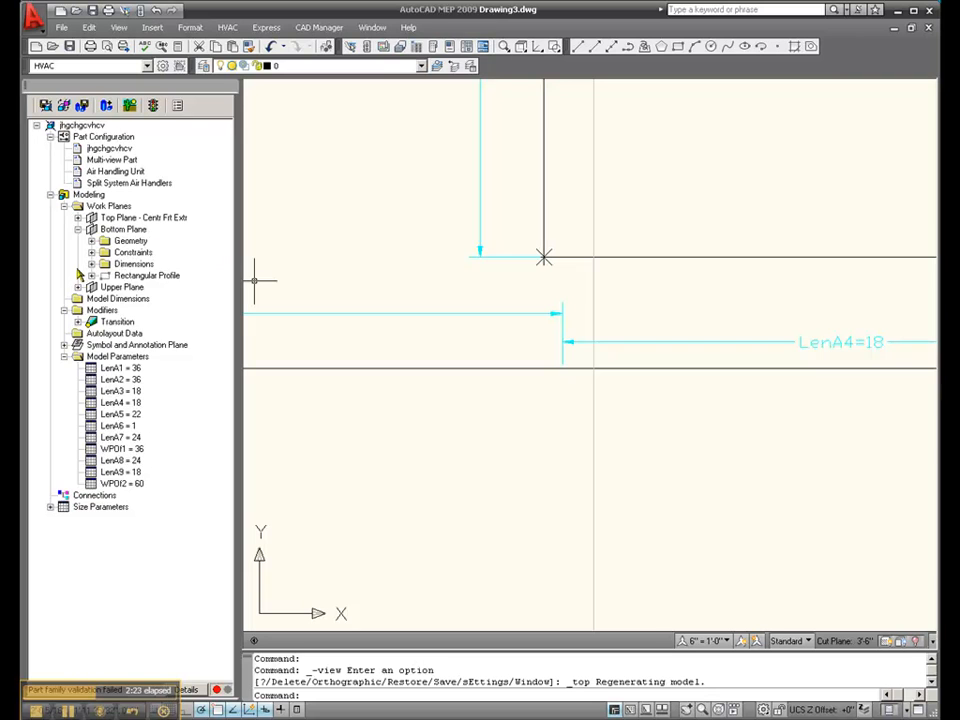
pyautogui.click(78, 217)
pyautogui.click(91, 229)
pyautogui.click(142, 241)
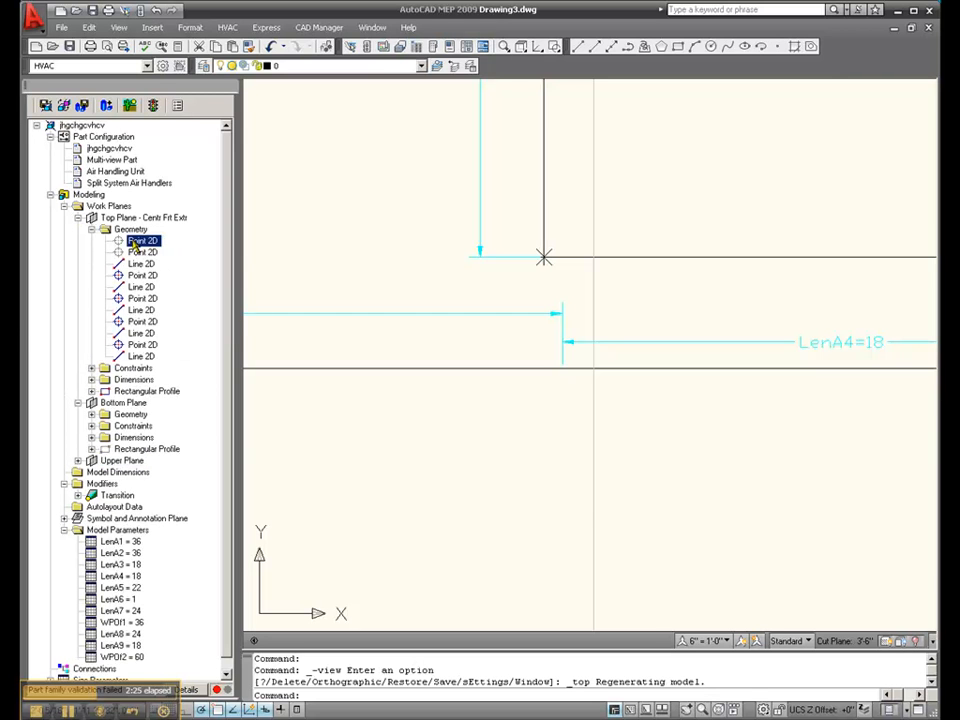
pyautogui.rightClick(143, 242)
pyautogui.click(137, 252)
pyautogui.rightClick(141, 252)
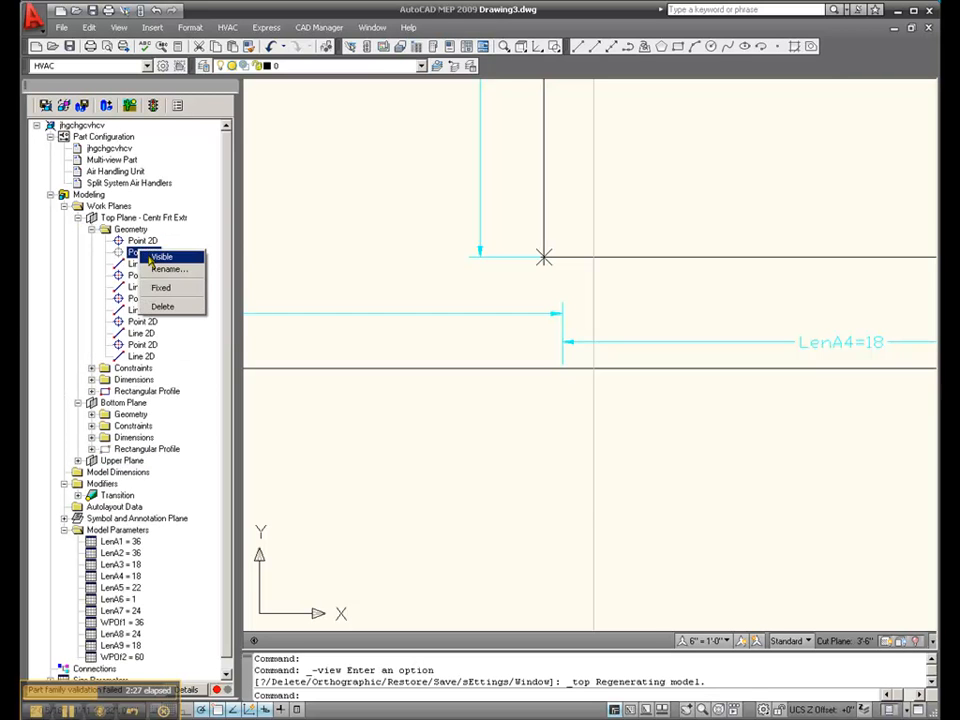
pyautogui.click(157, 257)
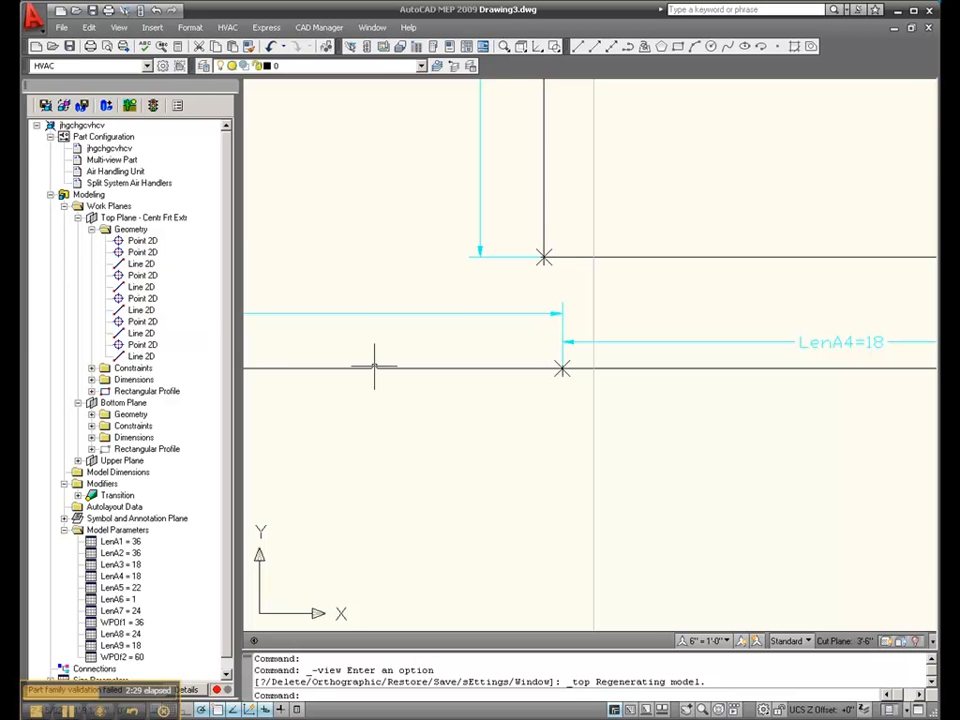
# - Examine the Top Plane's LenA1, LenA4, LenA5, LenA6 and LenA7 dimensions relative to the plan outline of the transition body
pyautogui.scroll(-3, 283, 222)
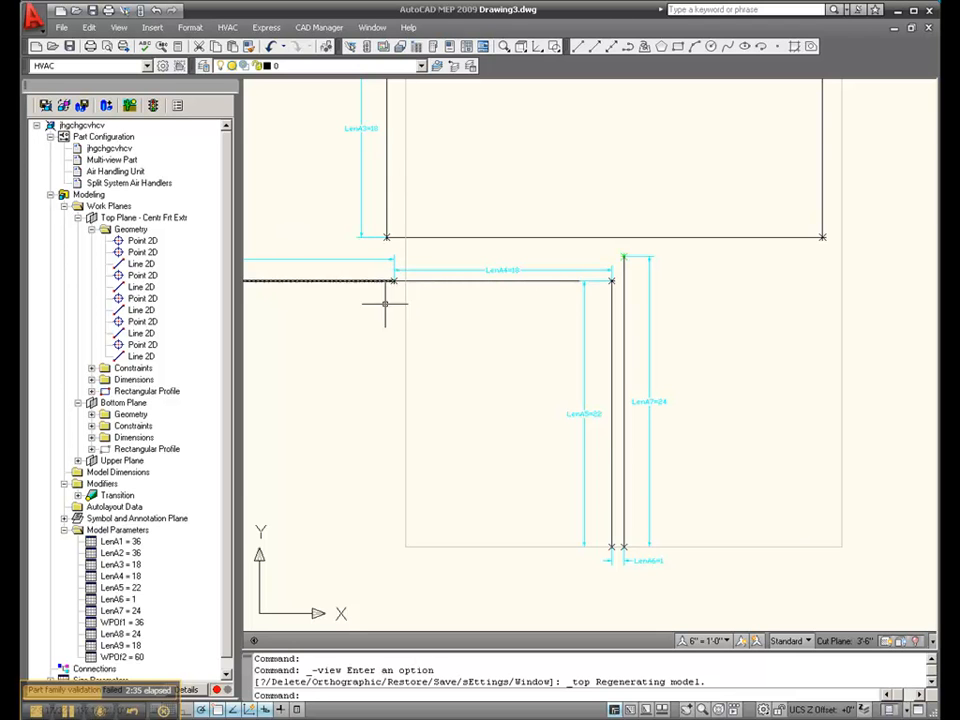
pyautogui.scroll(-4, 499, 328)
pyautogui.scroll(5, 384, 285)
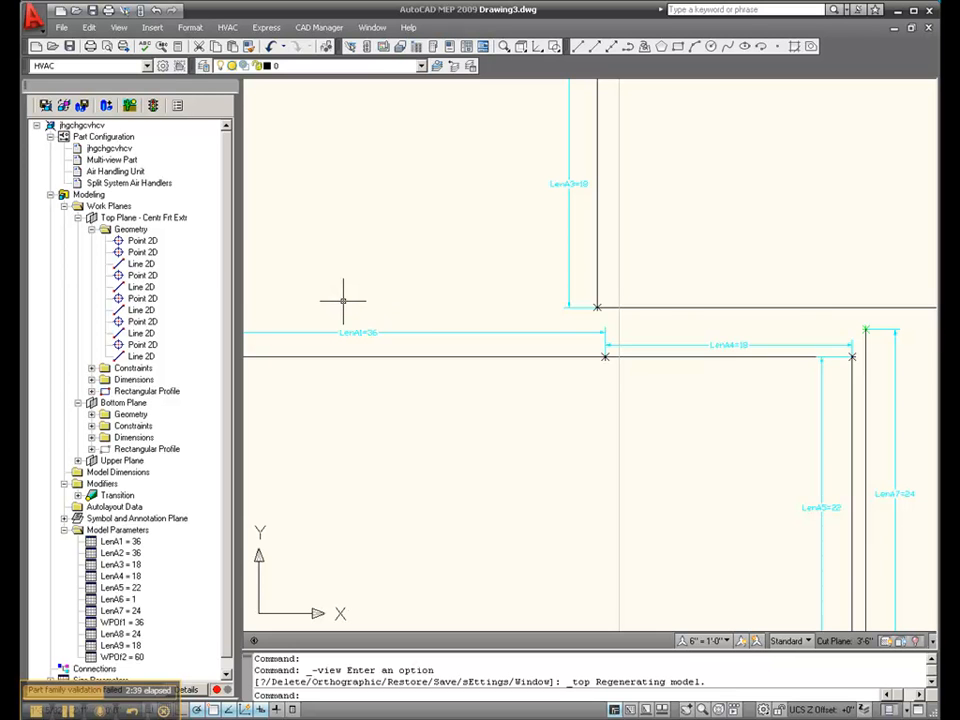
pyautogui.scroll(-2, 343, 300)
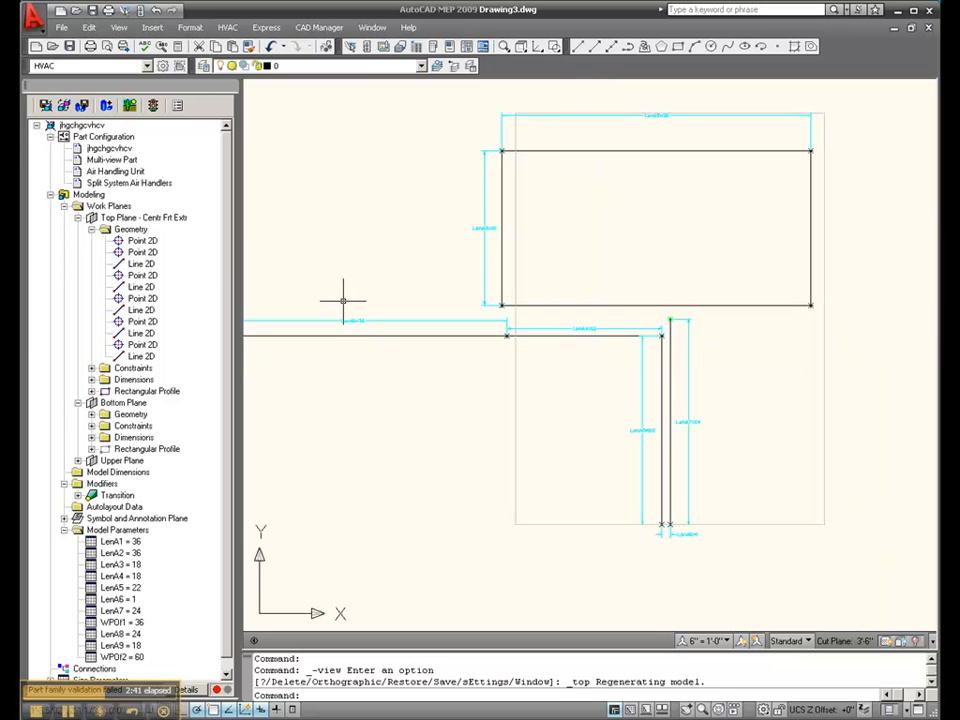
pyautogui.scroll(3, 615, 347)
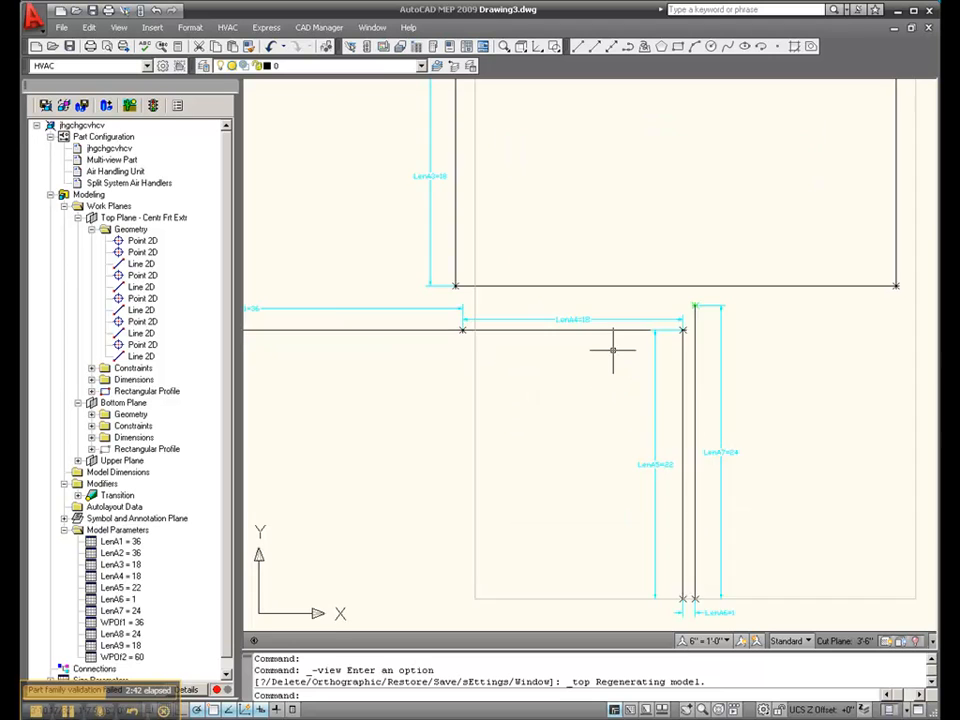
pyautogui.scroll(-3, 613, 350)
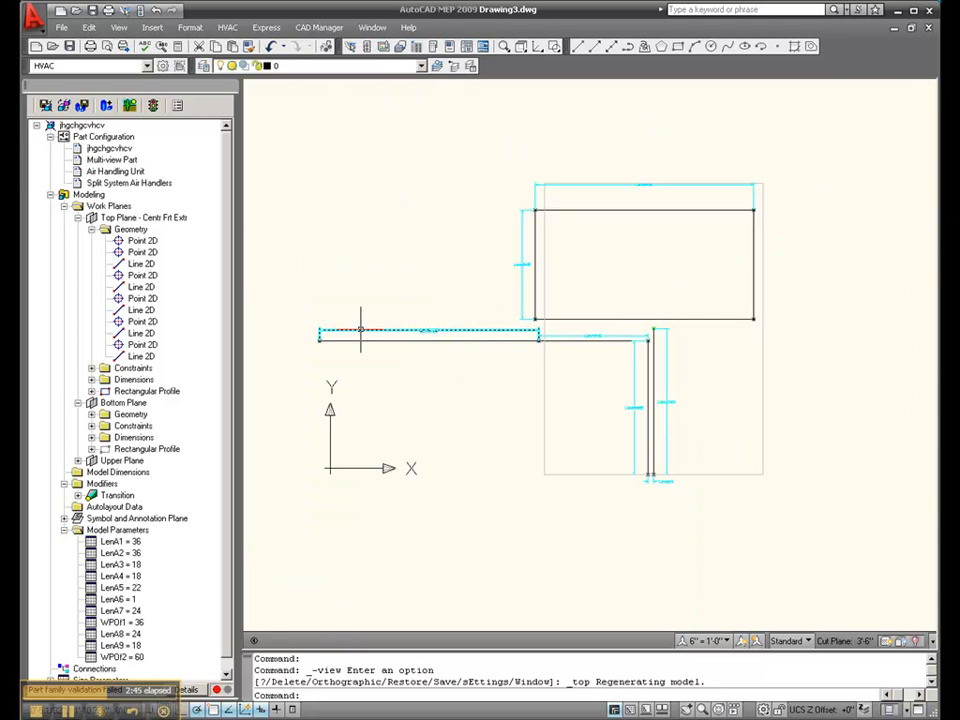
pyautogui.scroll(3, 653, 345)
pyautogui.scroll(-1, 643, 321)
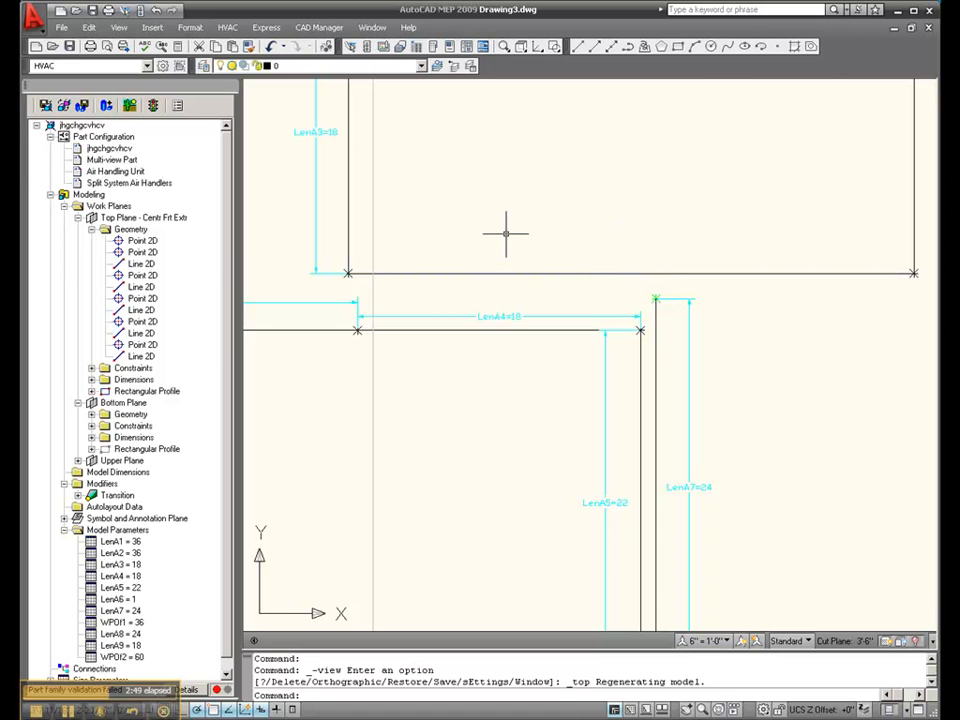
pyautogui.scroll(-2, 506, 233)
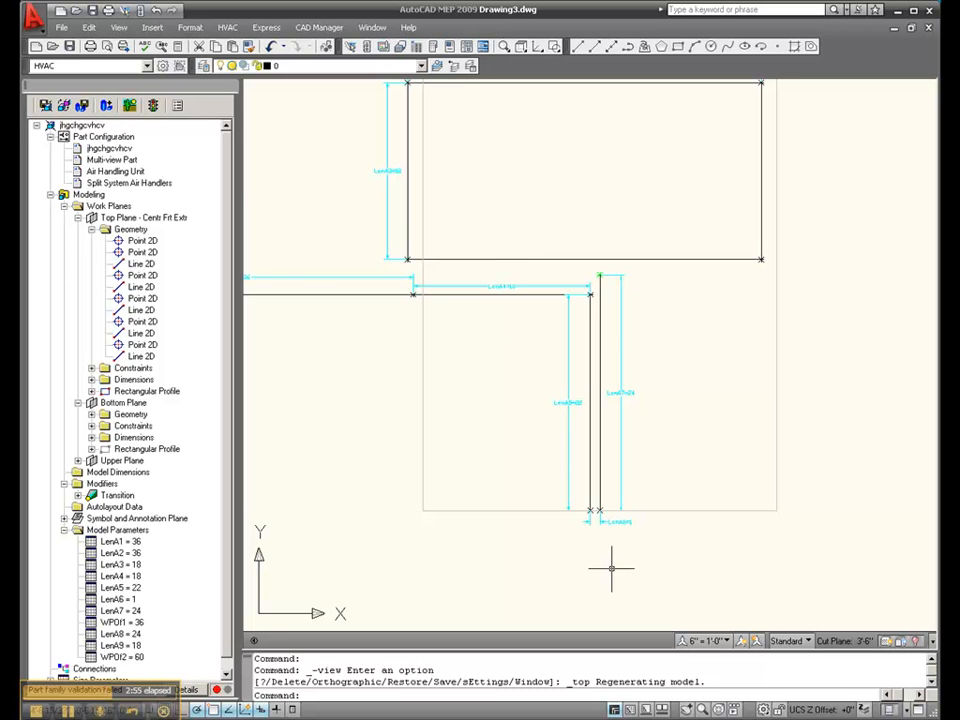
pyautogui.scroll(6, 621, 540)
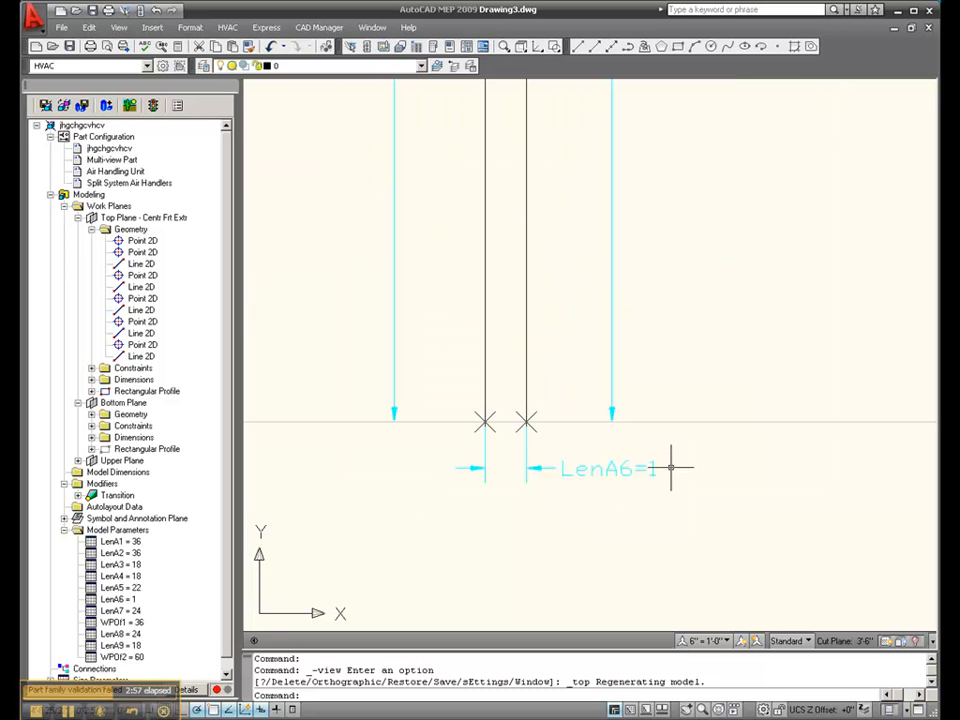
pyautogui.scroll(-8, 680, 485)
pyautogui.scroll(2, 700, 514)
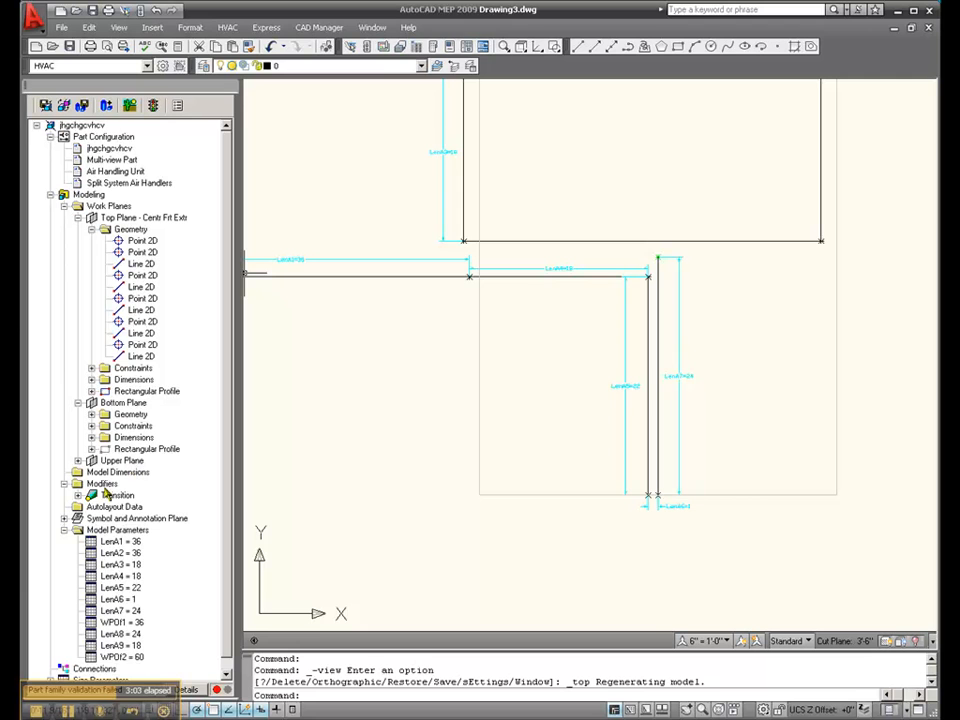
# - Set the LenA6 model parameter to 0 and evaluate it
pyautogui.rightClick(114, 531)
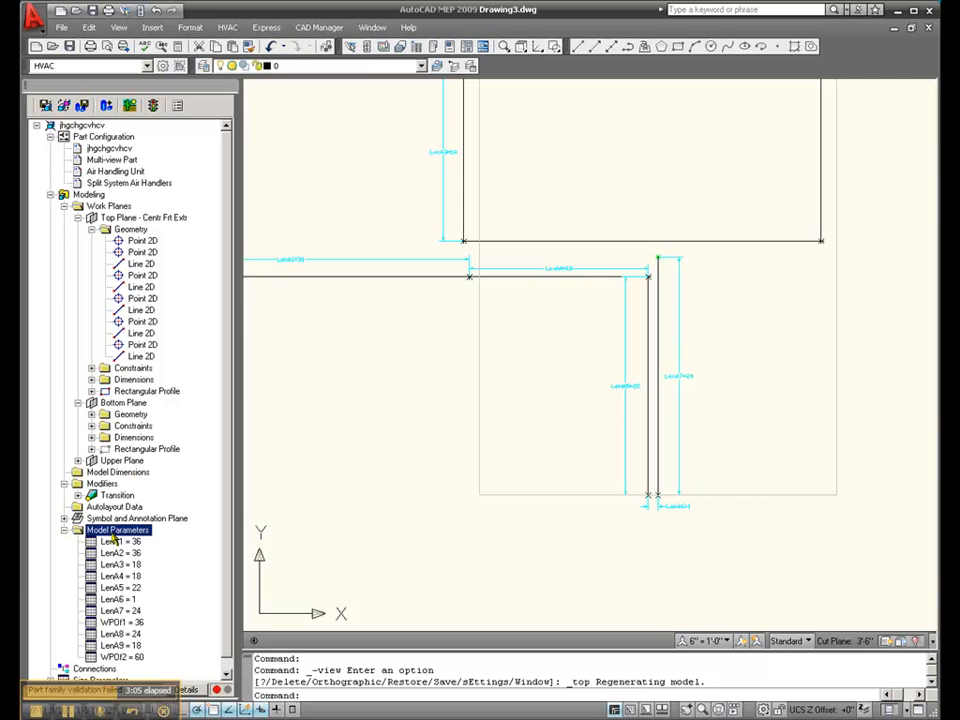
pyautogui.click(135, 541)
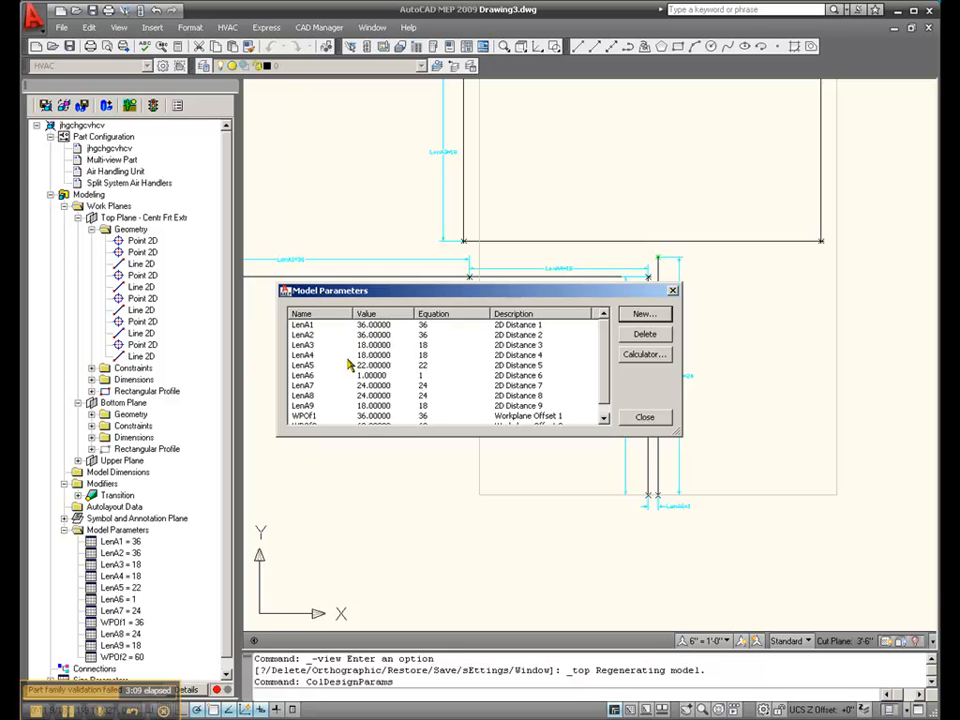
pyautogui.click(381, 376)
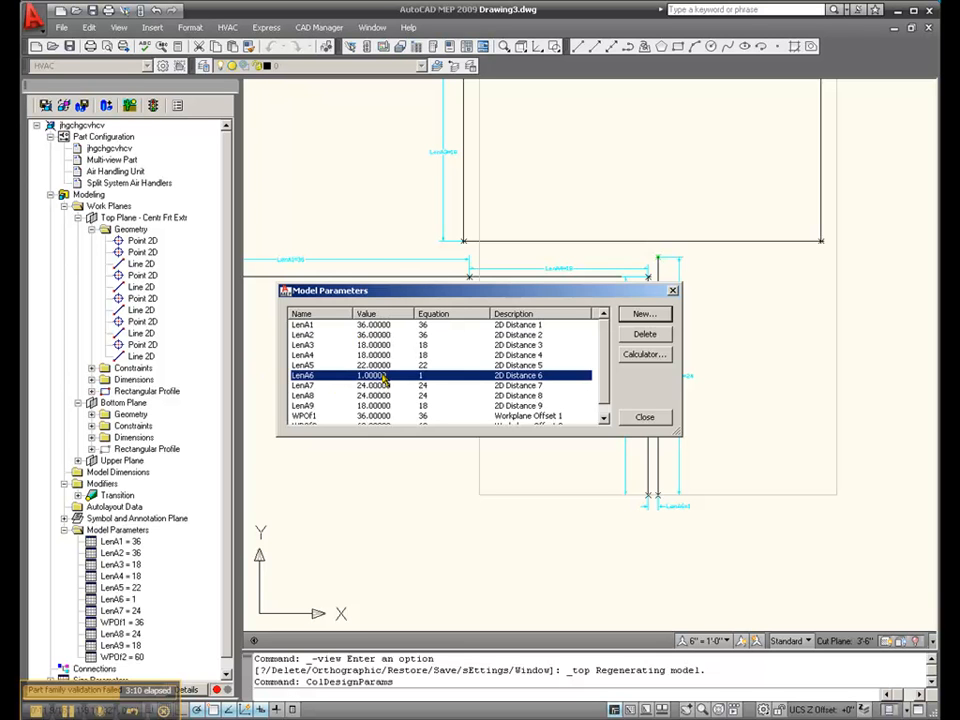
pyautogui.click(655, 356)
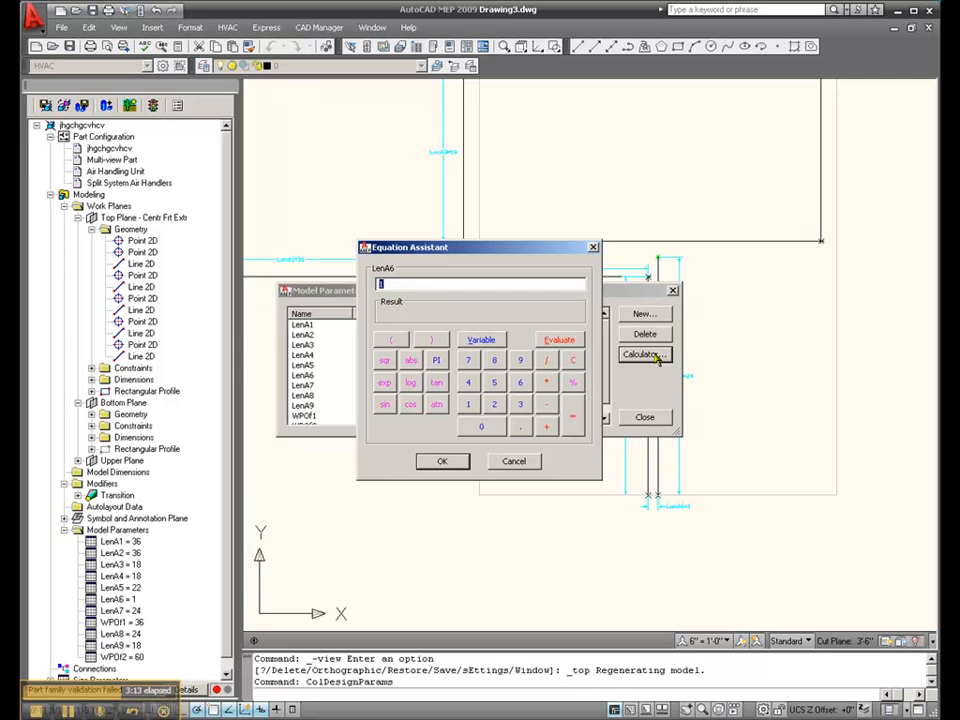
pyautogui.click(572, 342)
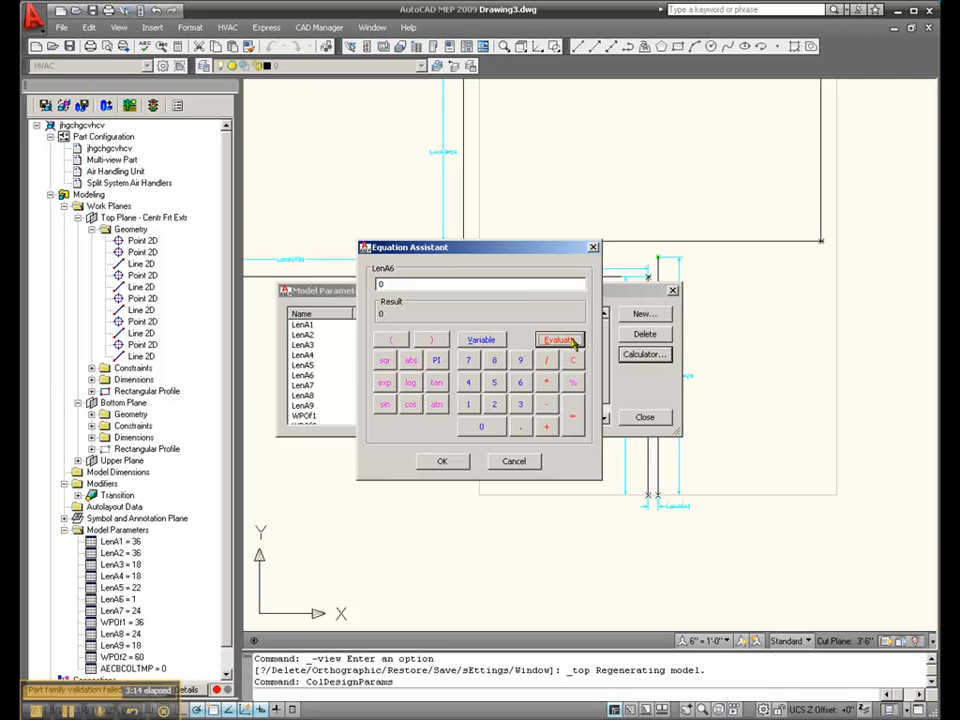
pyautogui.click(442, 462)
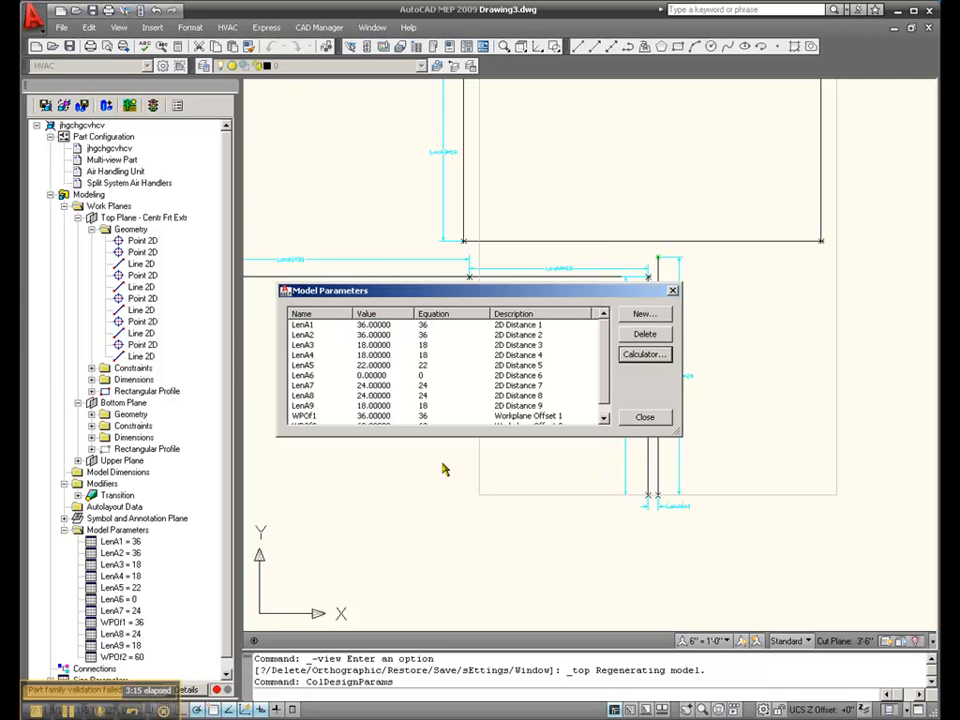
pyautogui.click(643, 418)
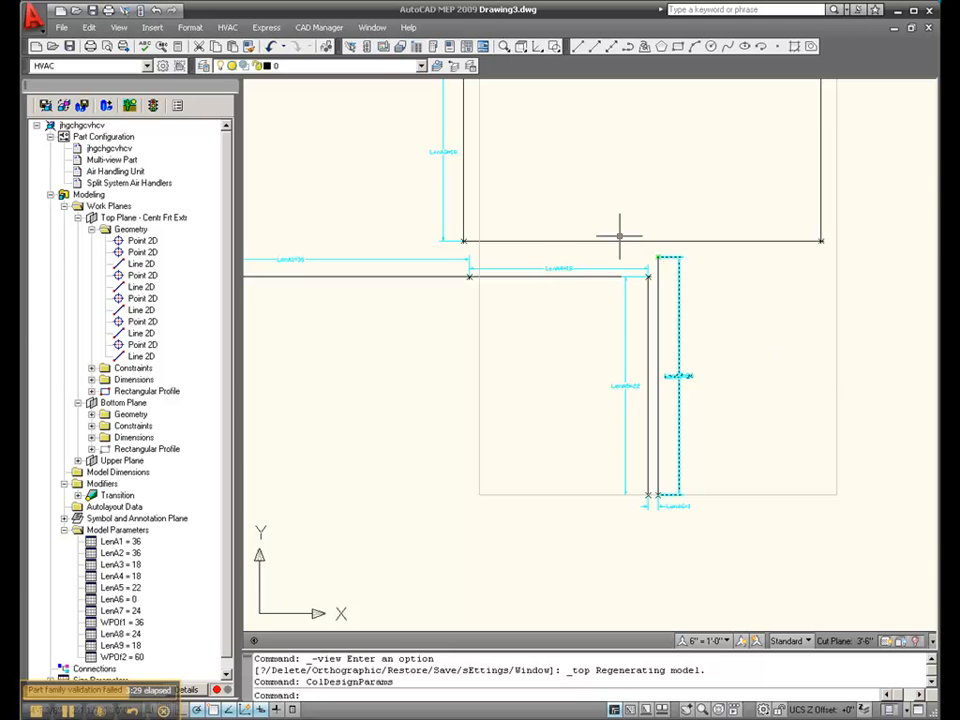
# - Set the LenA6 model parameter to 1
pyautogui.scroll(2, 533, 248)
pyautogui.scroll(3, 533, 248)
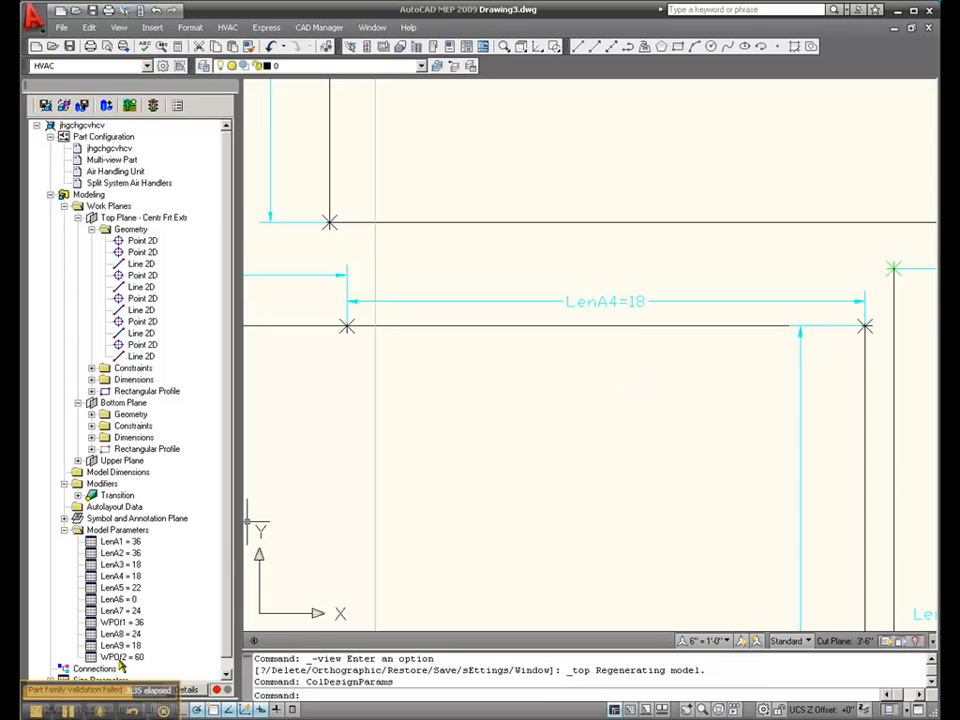
pyautogui.rightClick(127, 536)
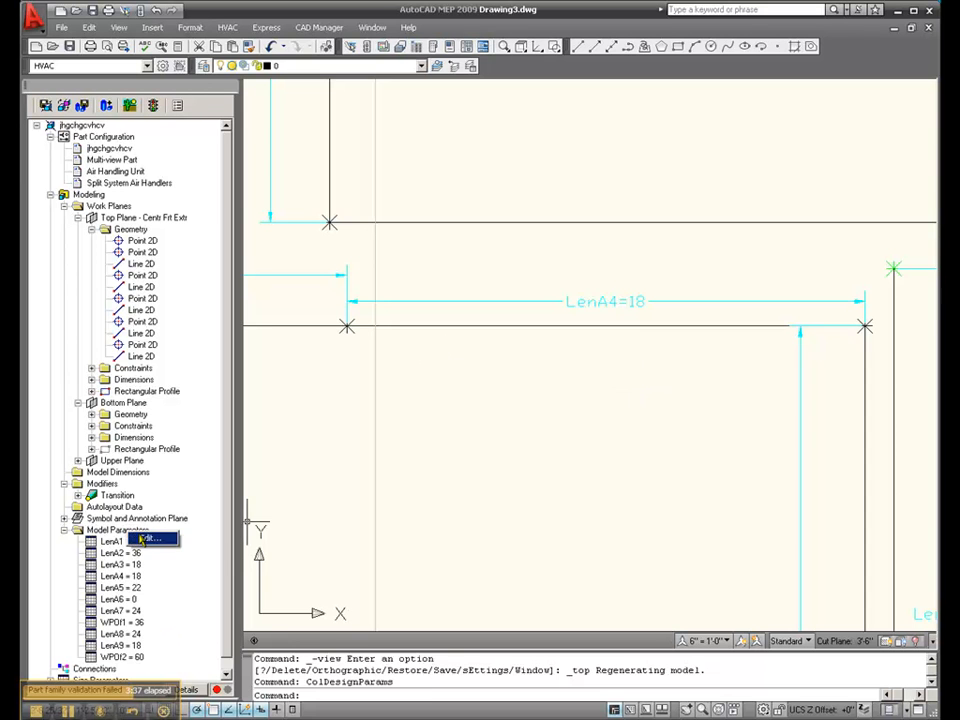
pyautogui.click(150, 540)
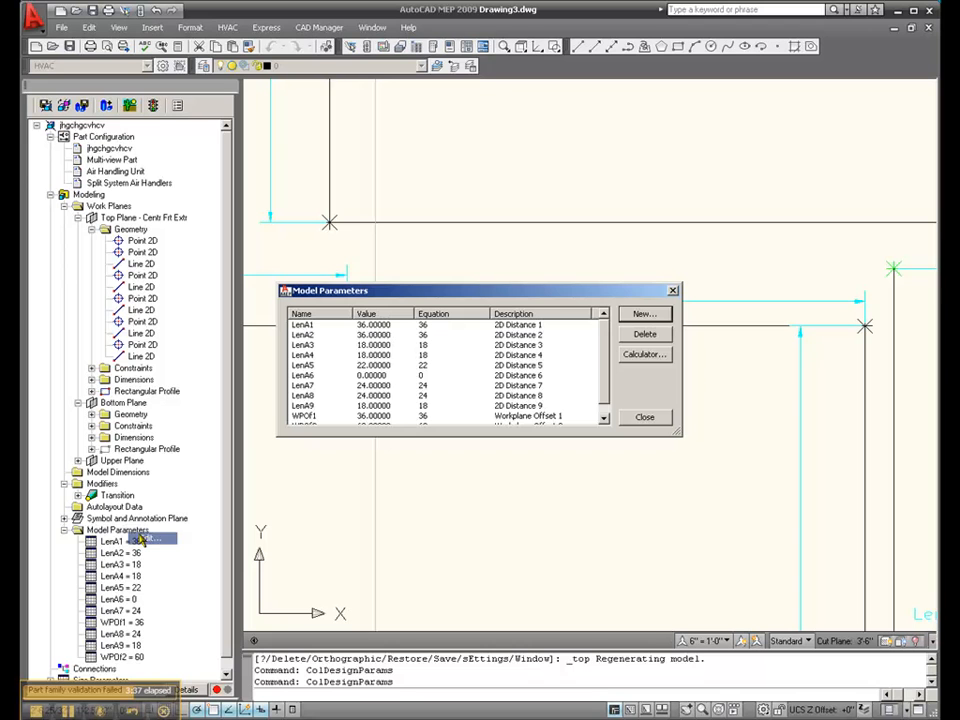
pyautogui.click(297, 376)
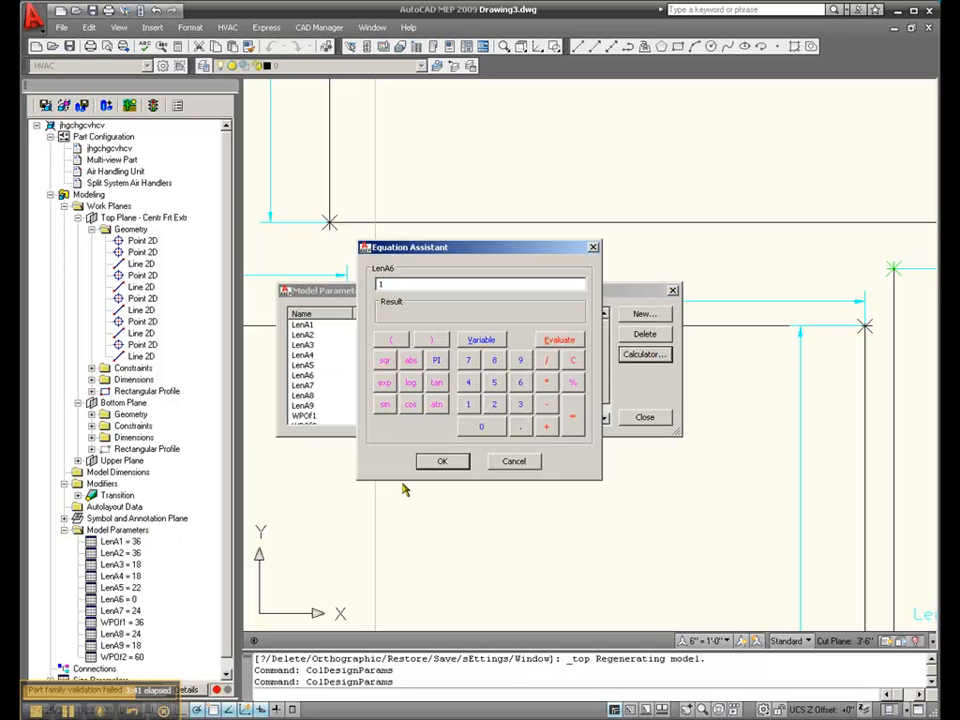
pyautogui.click(445, 462)
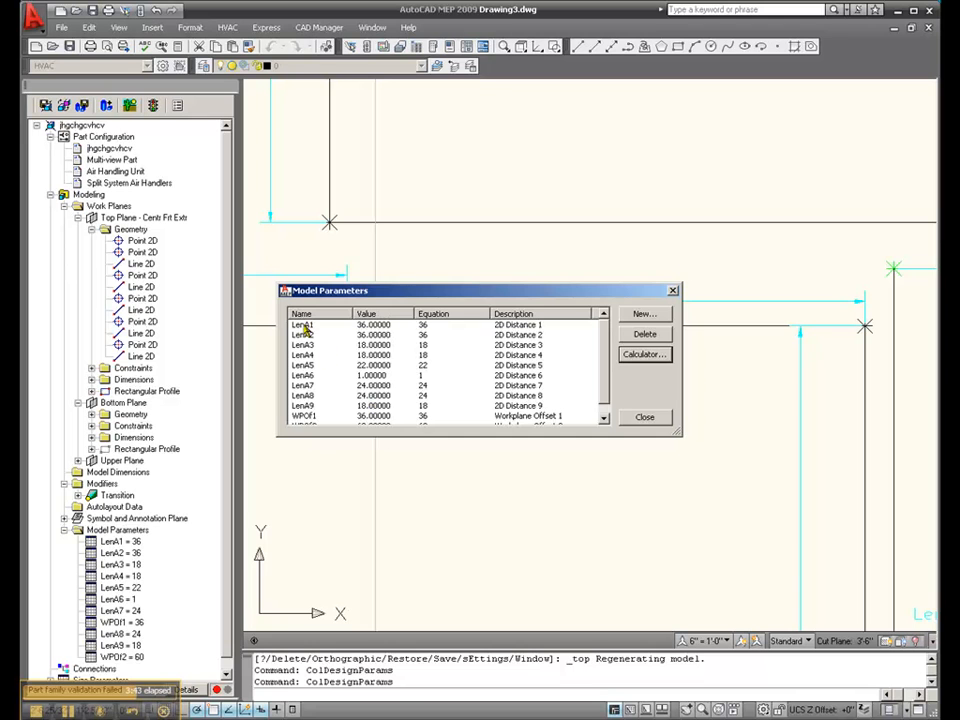
# - Set the LenA4 model parameter to 17, evaluate it, and finish editing the model parameters
pyautogui.click(305, 329)
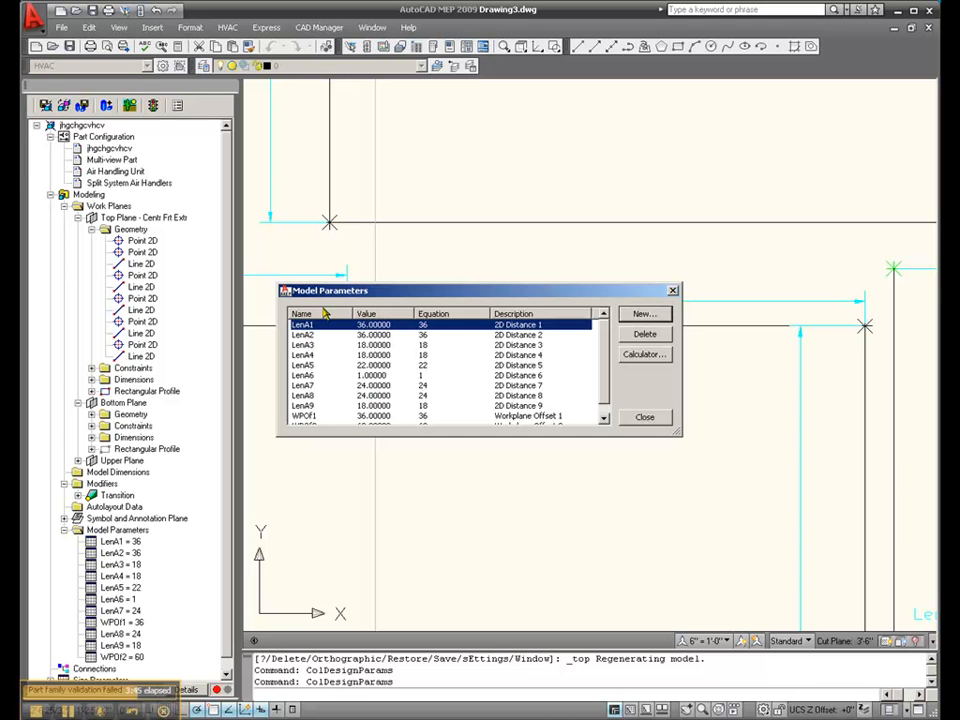
pyautogui.moveTo(333, 294); pyautogui.dragTo(340, 403)
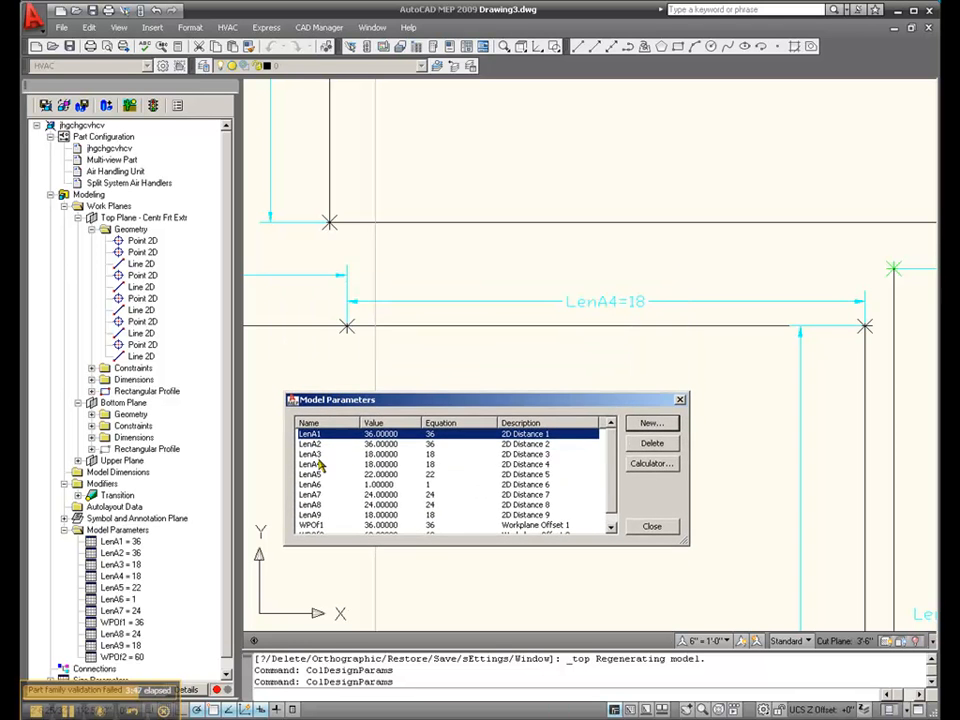
pyautogui.click(323, 465)
pyautogui.click(660, 466)
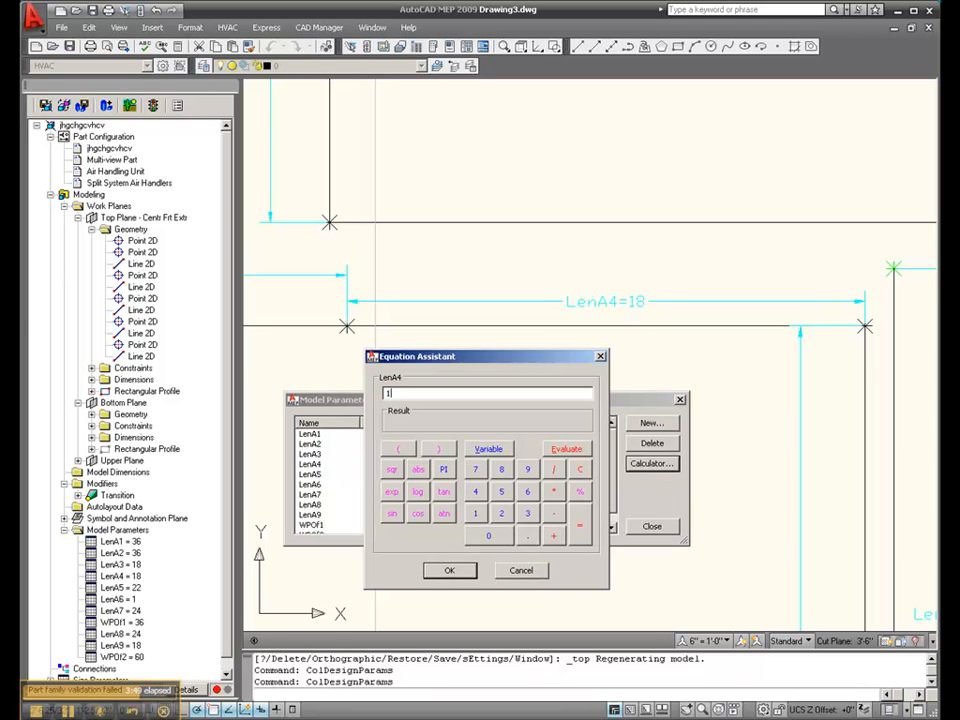
pyautogui.write('17')
pyautogui.click(566, 449)
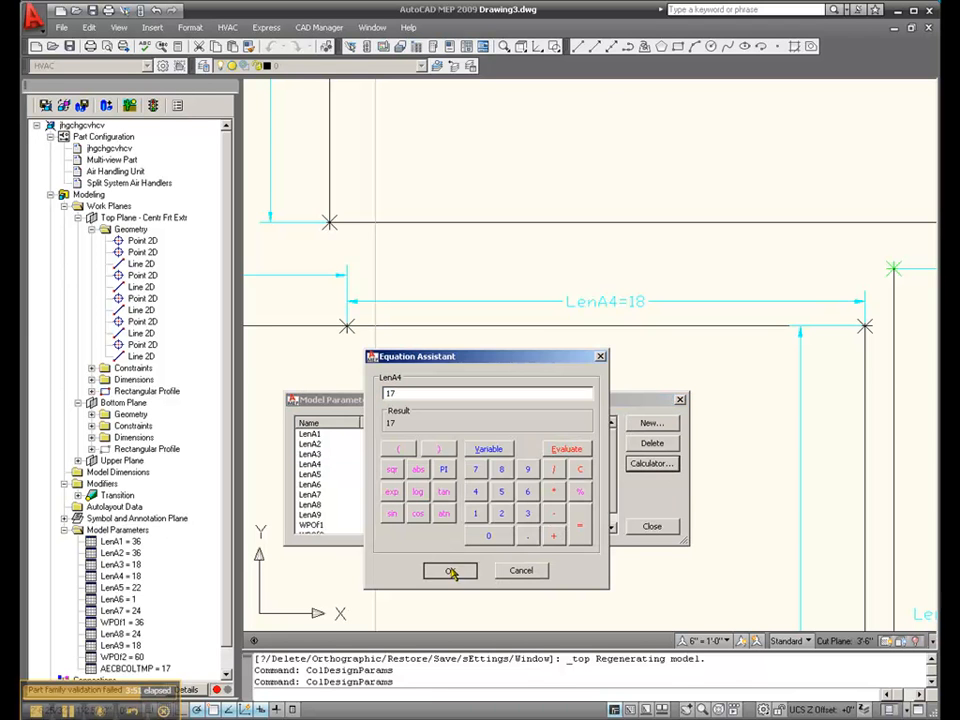
pyautogui.click(449, 570)
pyautogui.click(651, 525)
# - Set the LenA1 model parameter to 1 and finish editing the model parameters
pyautogui.scroll(-6, 664, 420)
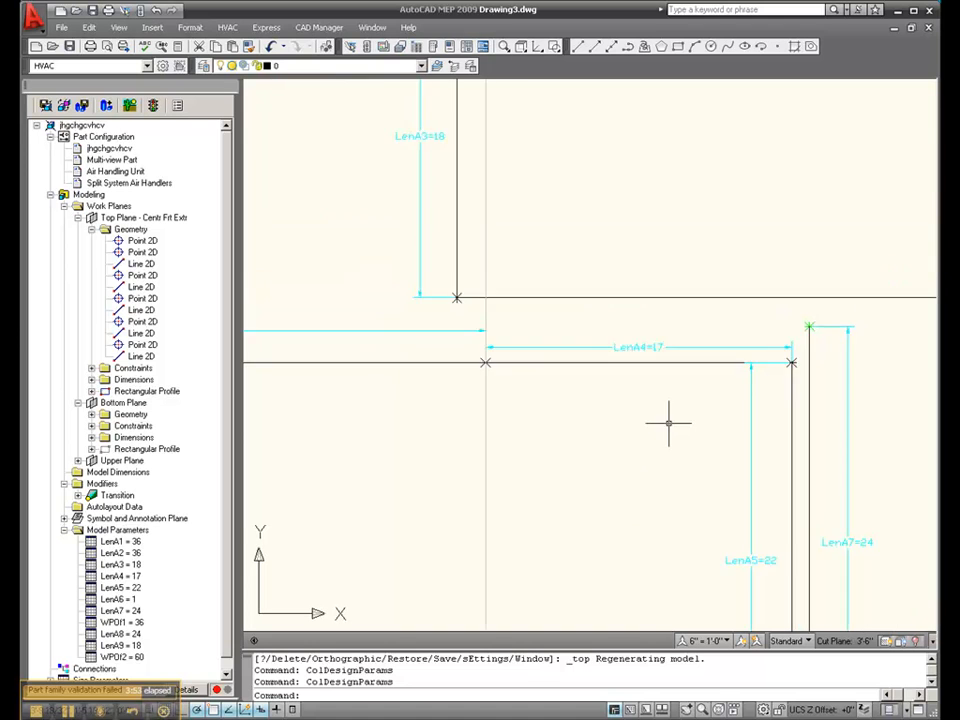
pyautogui.scroll(5, 463, 424)
pyautogui.scroll(-5, 463, 407)
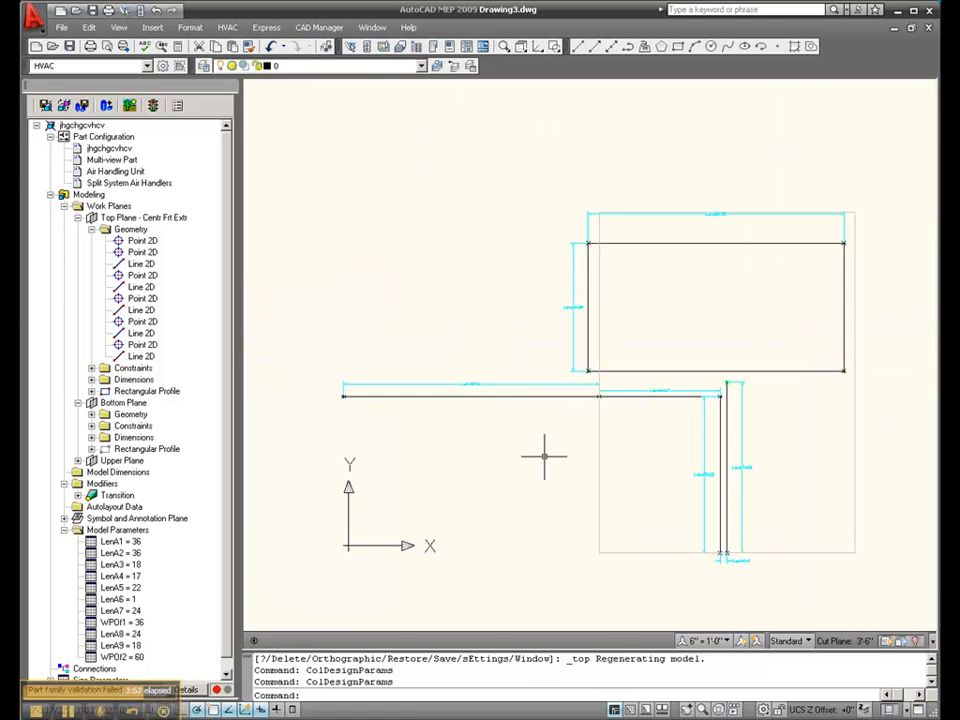
pyautogui.doubleClick(120, 532)
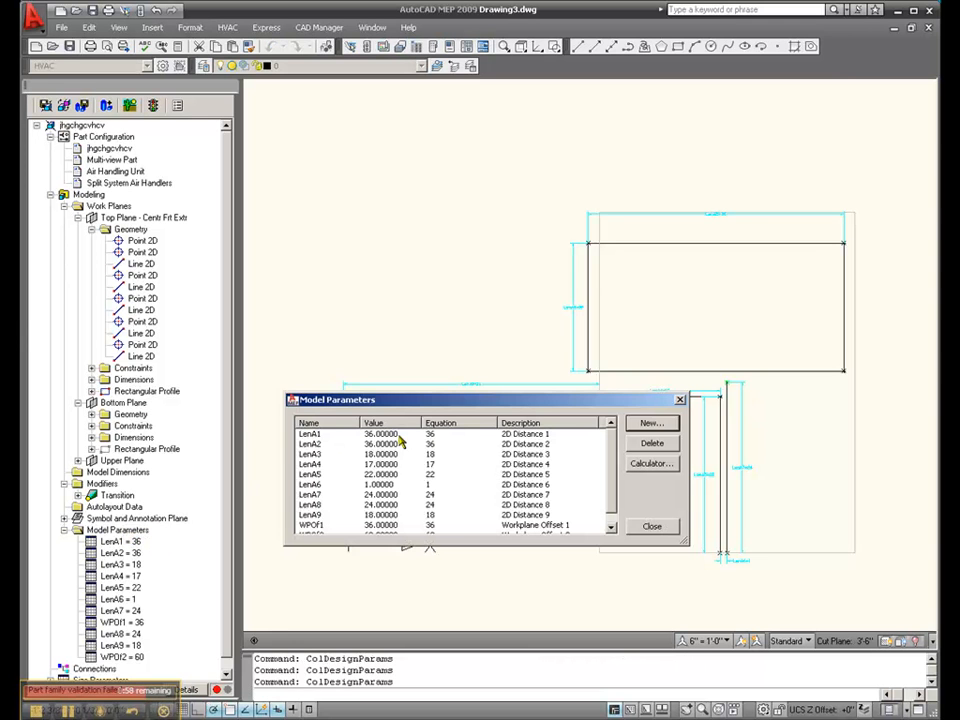
pyautogui.click(489, 434)
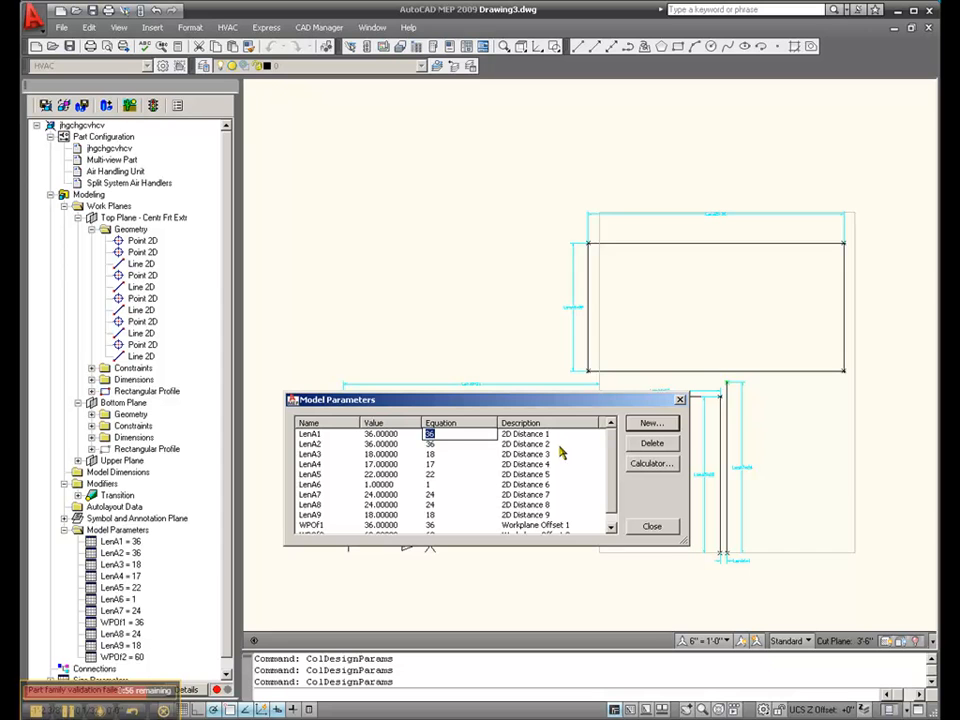
pyautogui.write('1')
pyautogui.click(586, 485)
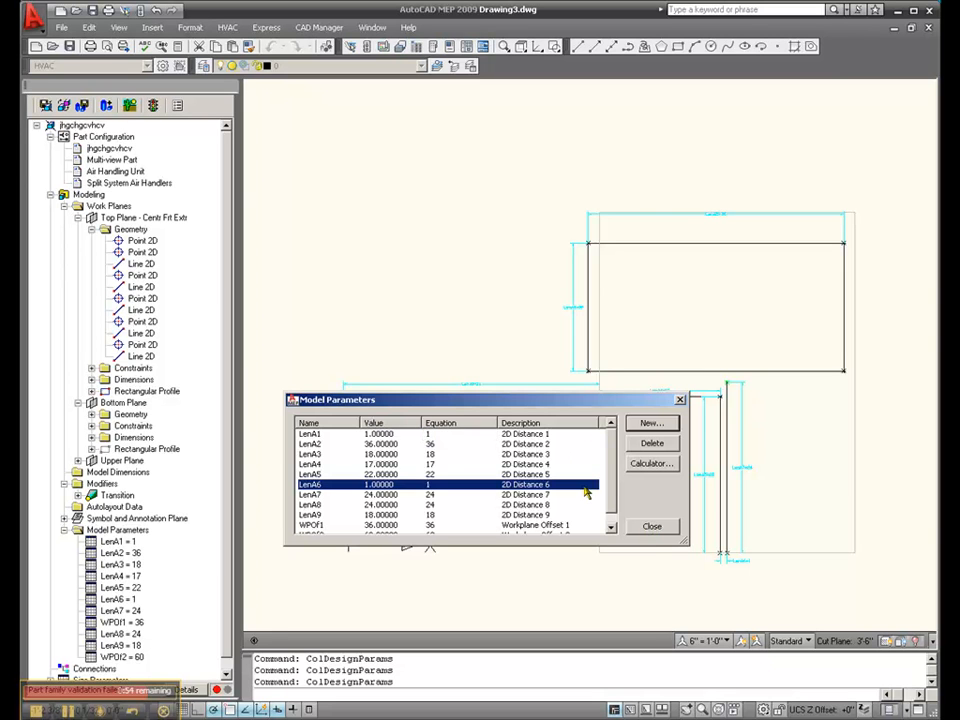
pyautogui.click(650, 528)
pyautogui.press('Escape')
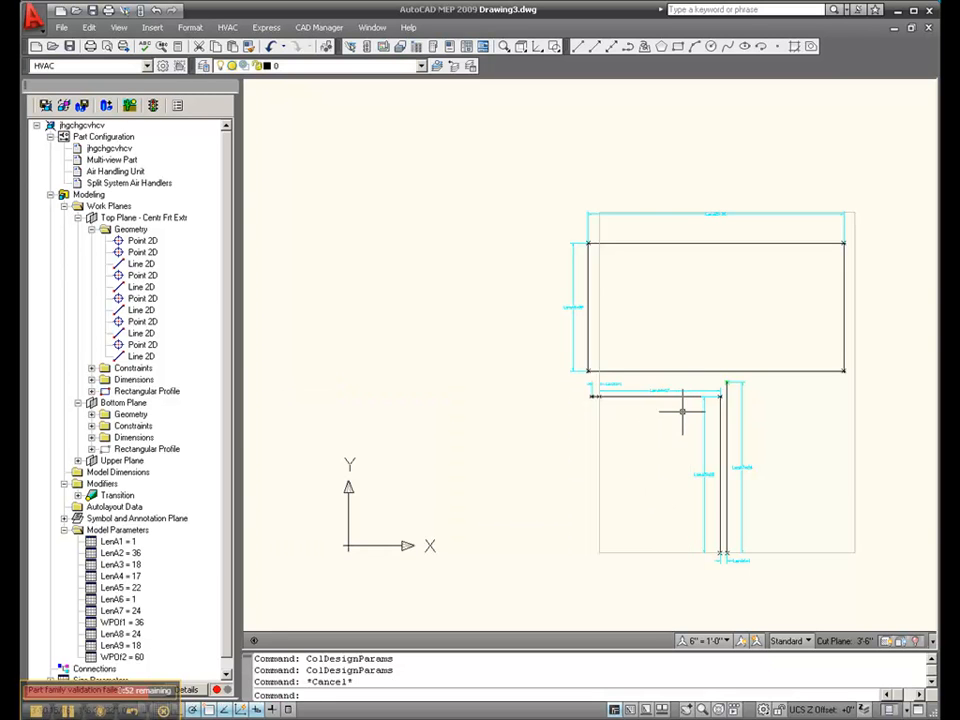
pyautogui.scroll(6, 596, 383)
pyautogui.scroll(-2, 452, 446)
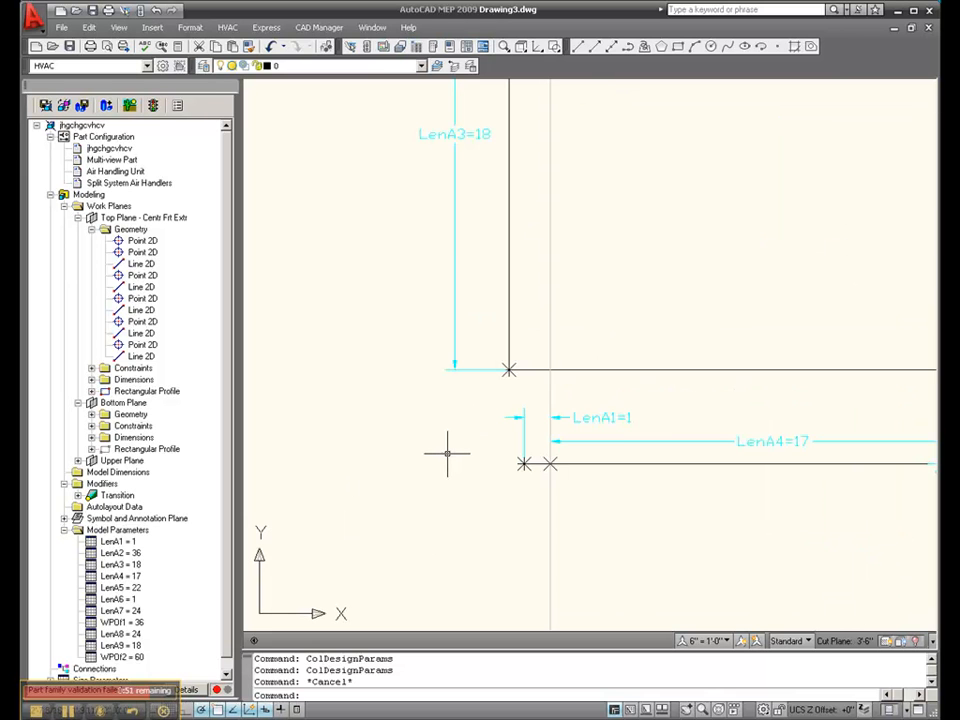
pyautogui.scroll(-5, 447, 453)
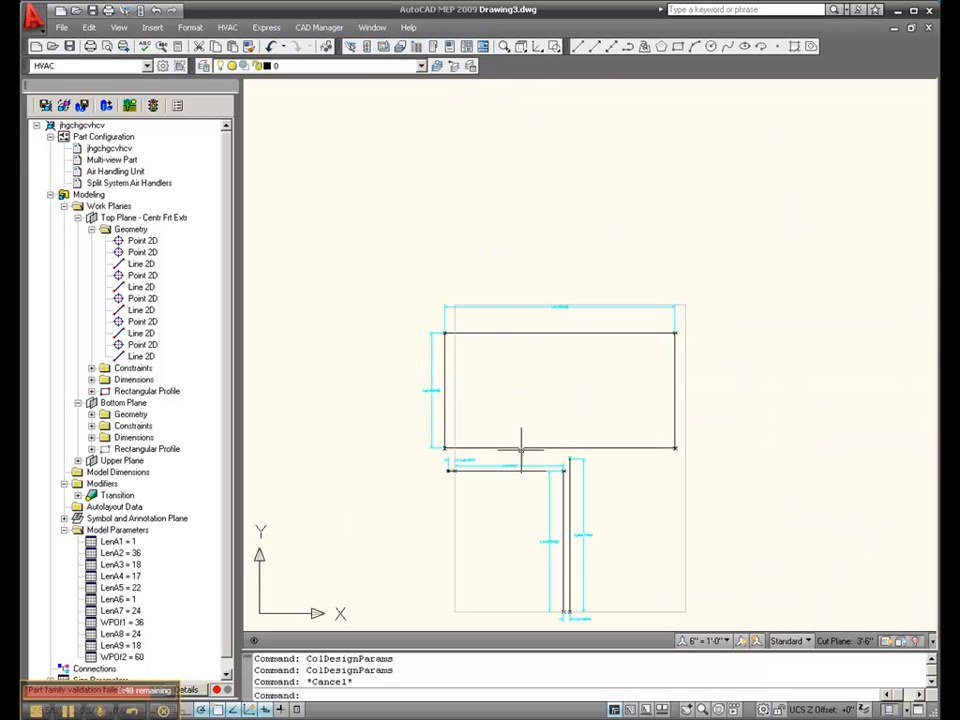
pyautogui.scroll(4, 420, 404)
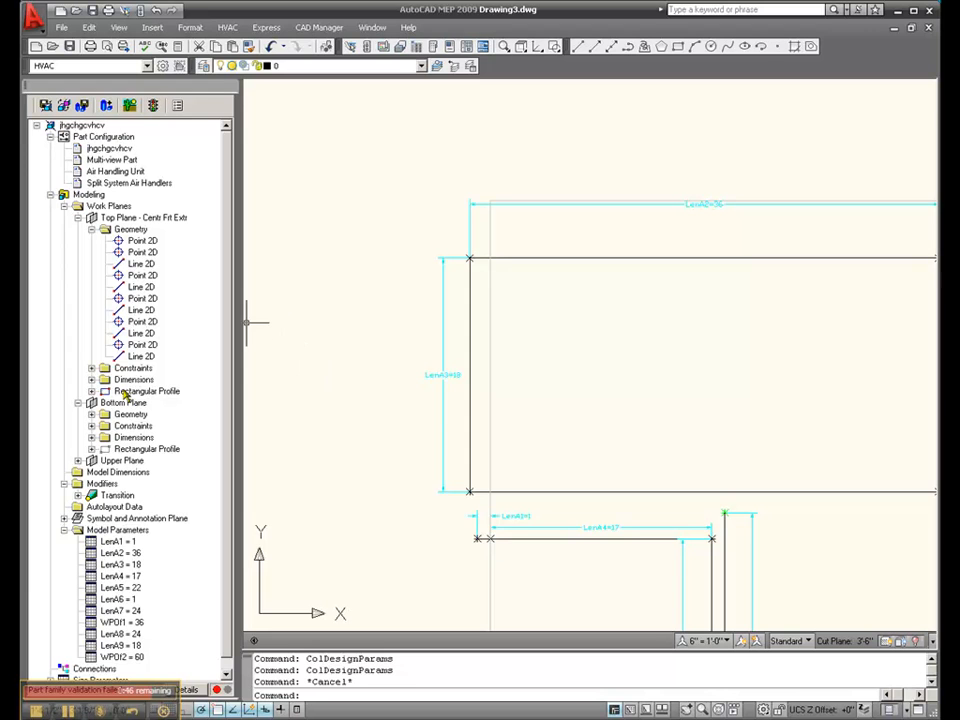
pyautogui.rightClick(127, 222)
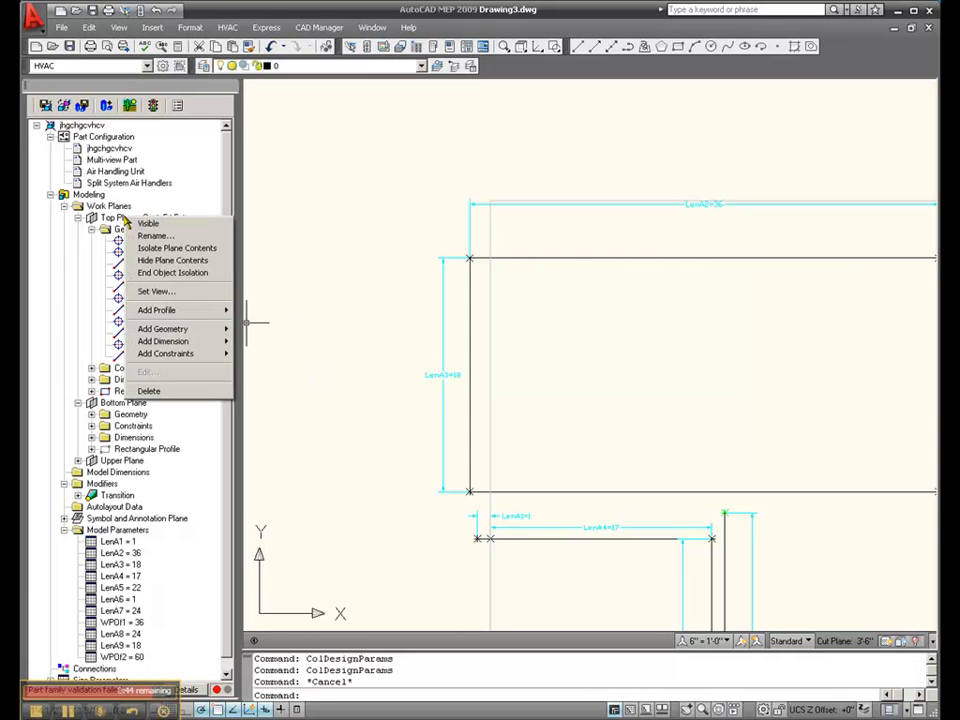
pyautogui.moveTo(165, 311)
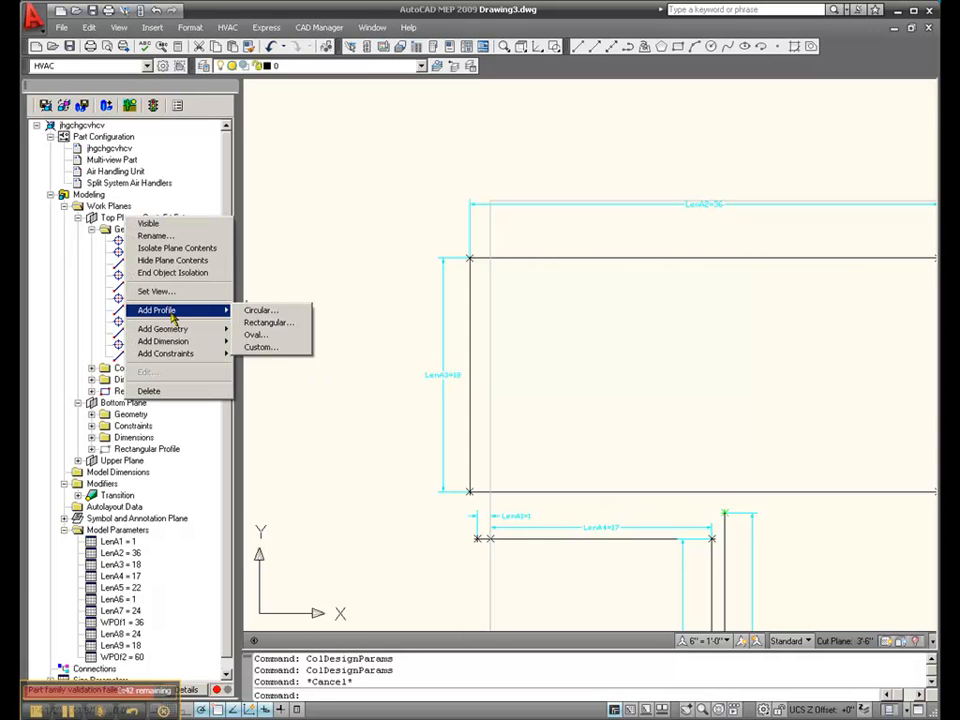
# - Add a path modifier along the short LenA1 line, using the Top Plane's rectangular profile as start profile and no separate end profile
pyautogui.click(78, 217)
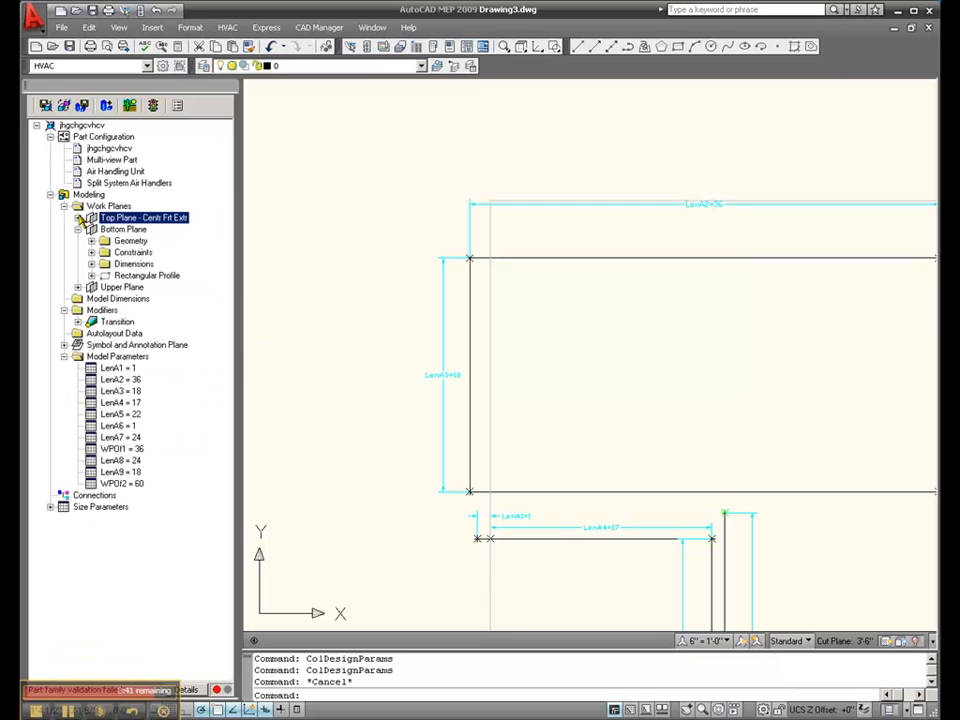
pyautogui.rightClick(103, 311)
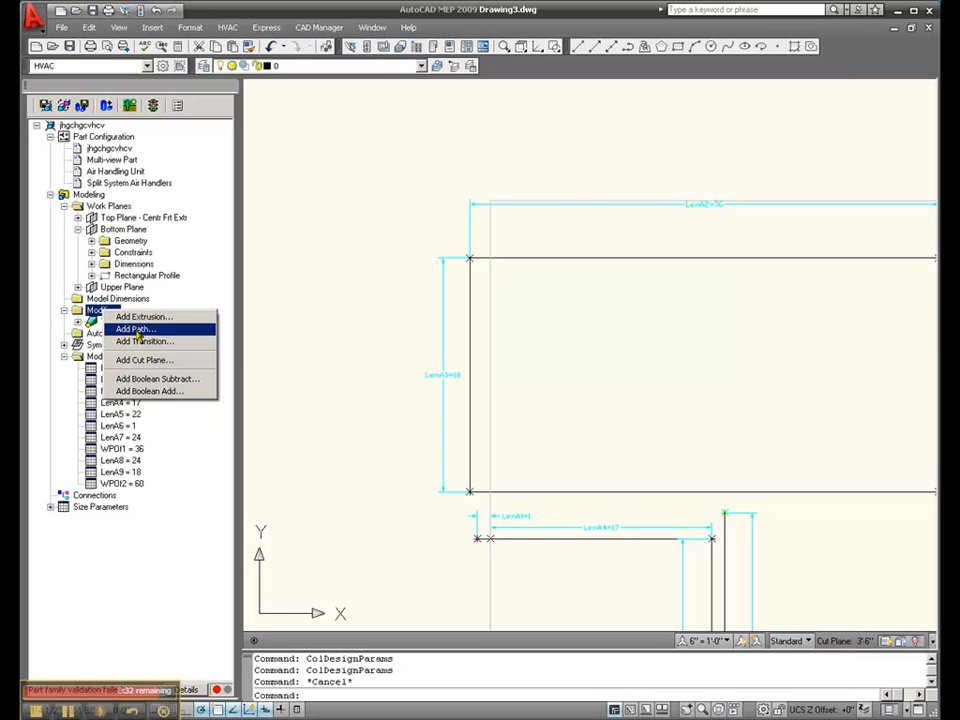
pyautogui.click(137, 331)
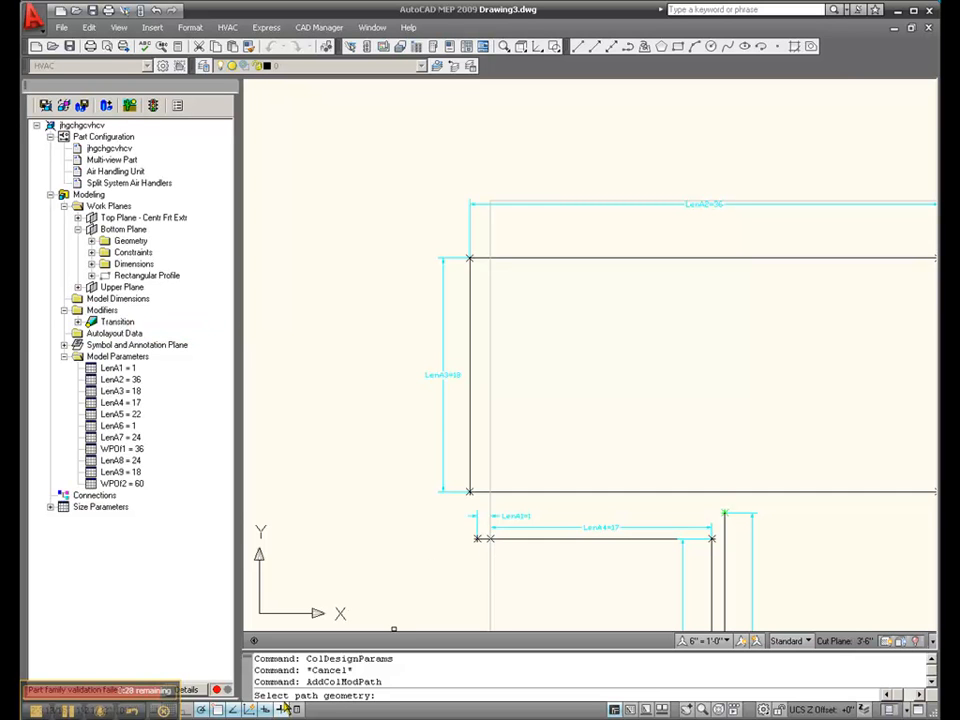
pyautogui.scroll(3, 480, 537)
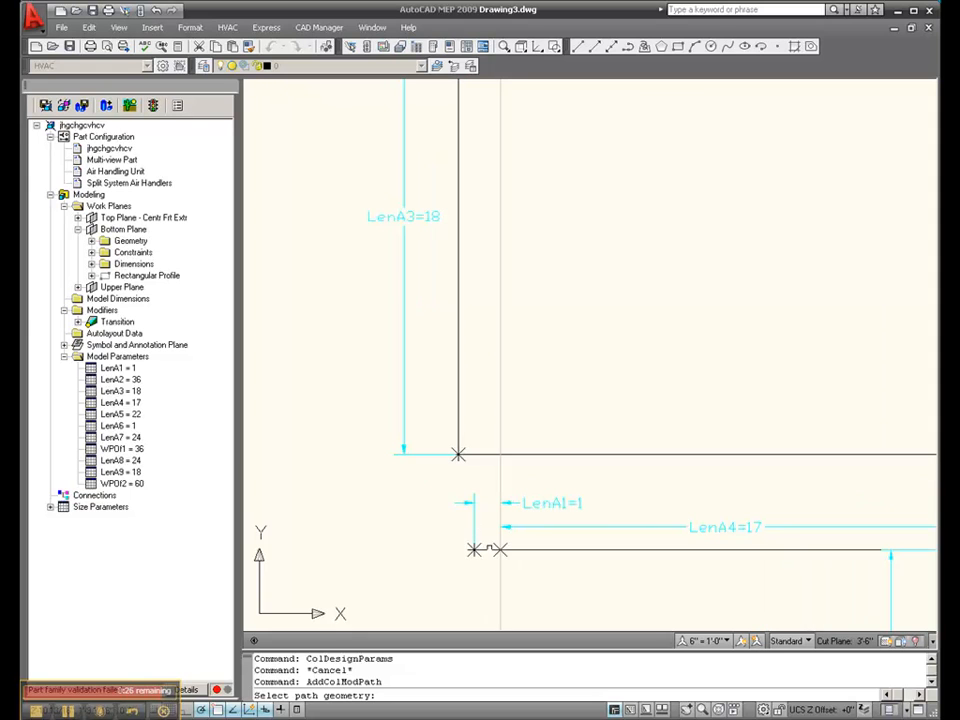
pyautogui.click(488, 549)
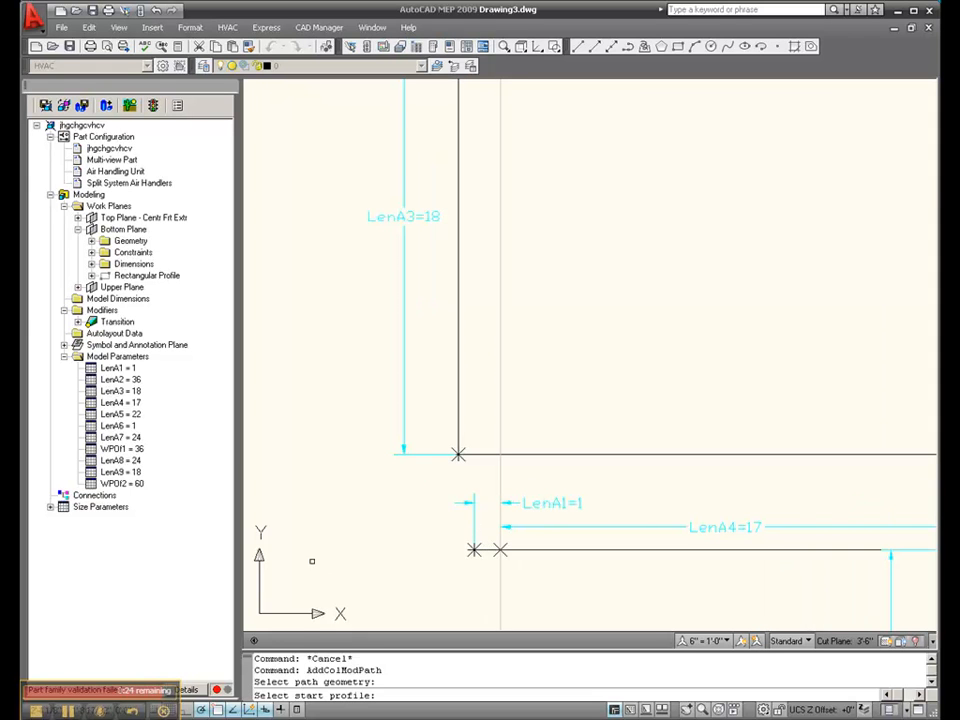
pyautogui.scroll(-5, 424, 507)
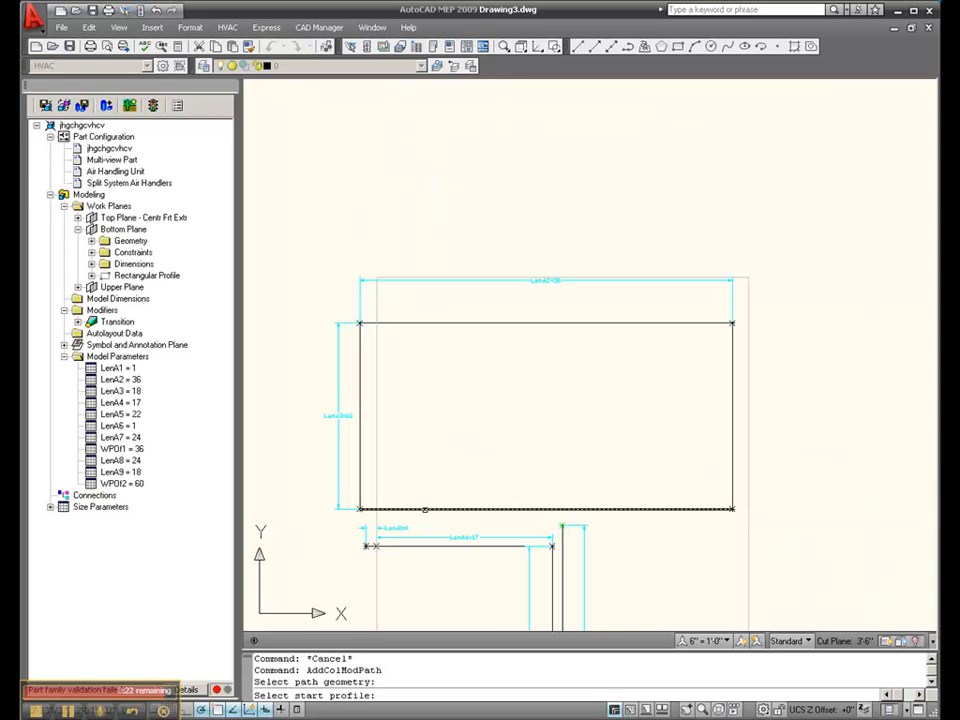
pyautogui.click(424, 509)
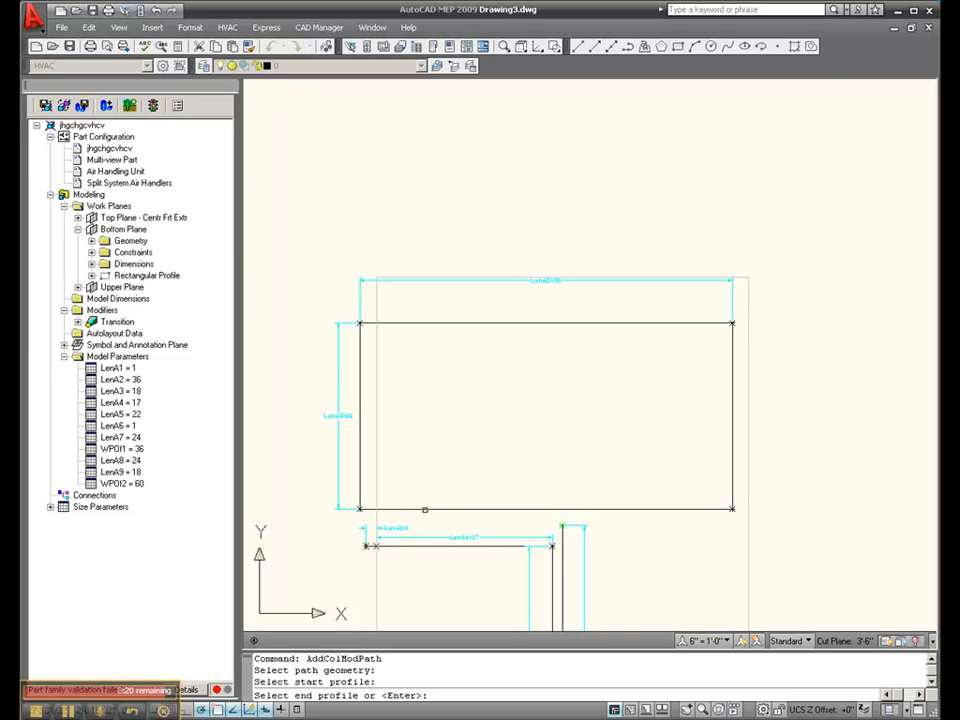
pyautogui.press('Return')
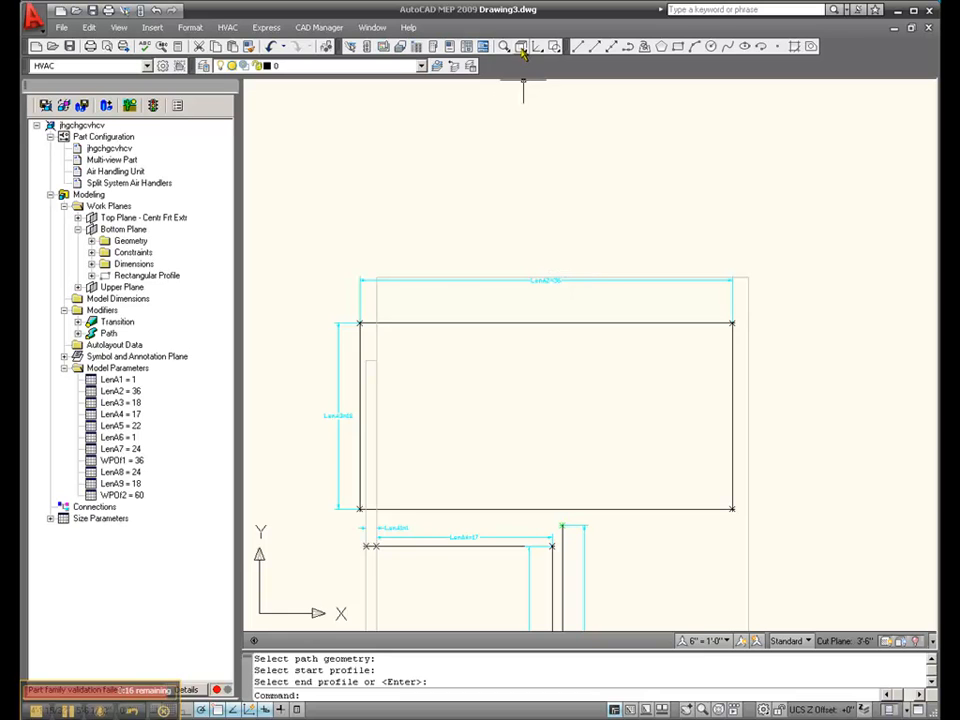
# - Switch to the southwest isometric view and examine the path body against the transition body and the LenA1 line
pyautogui.moveTo(521, 53); pyautogui.dragTo(521, 182)
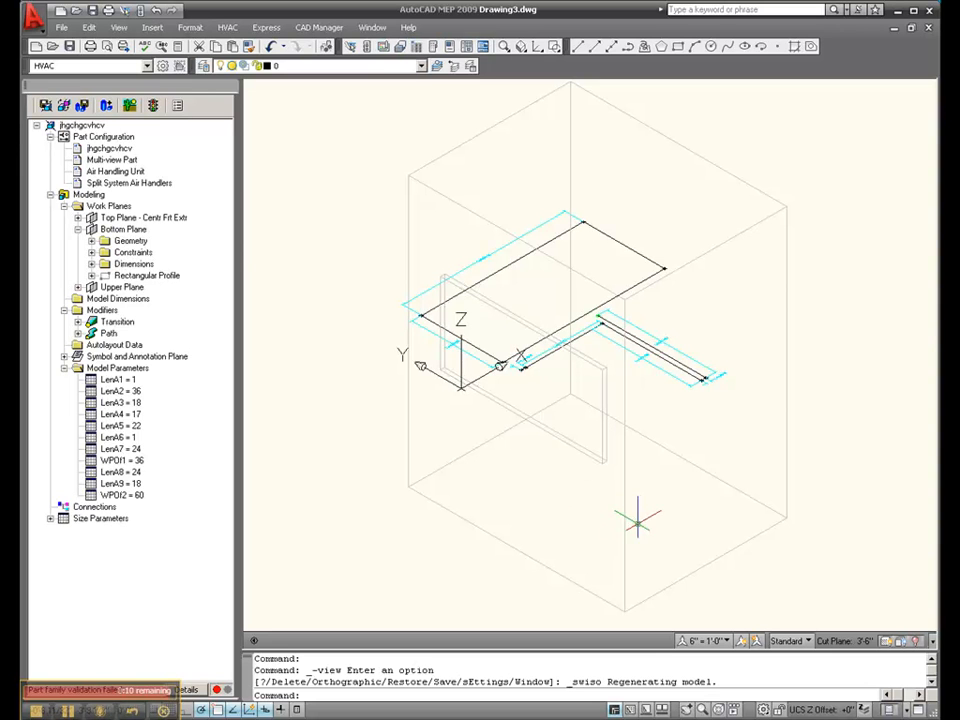
pyautogui.scroll(5, 522, 332)
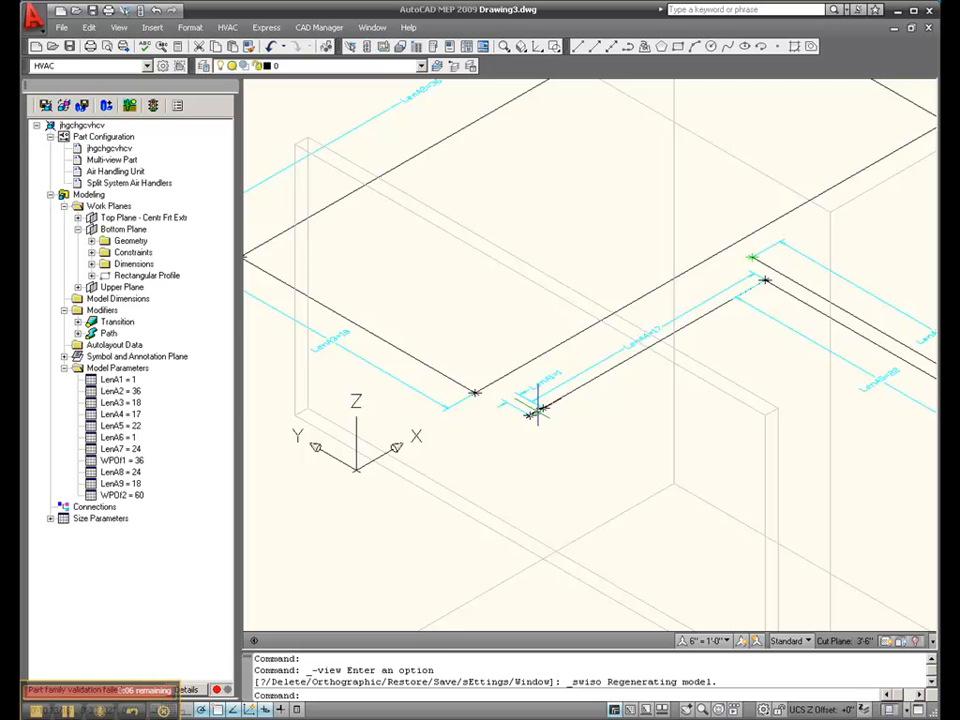
pyautogui.scroll(-2, 484, 385)
pyautogui.scroll(-2, 455, 335)
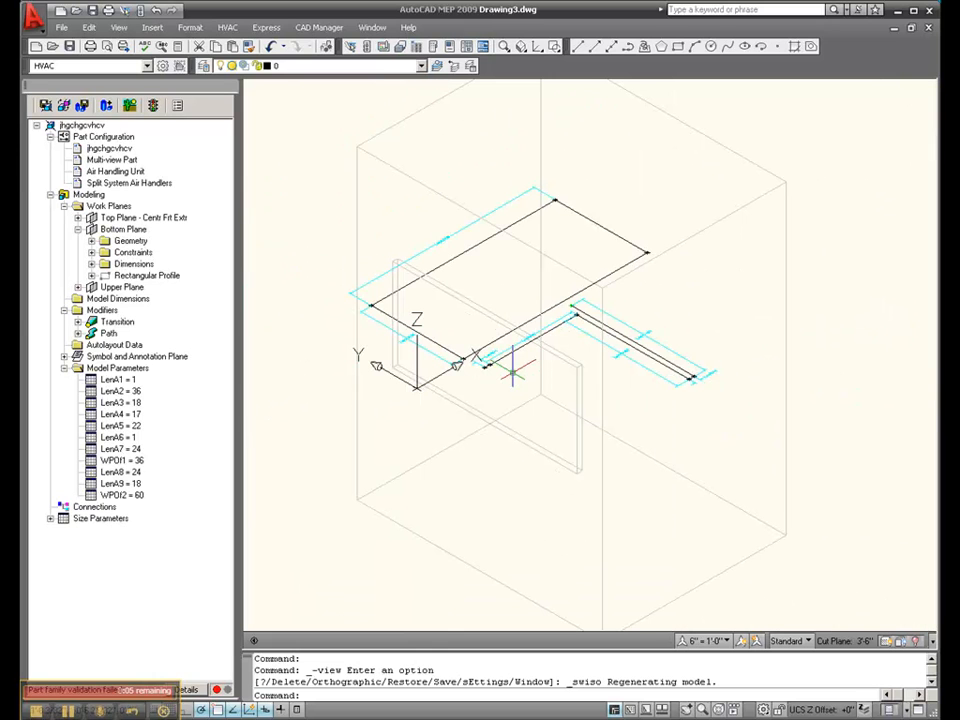